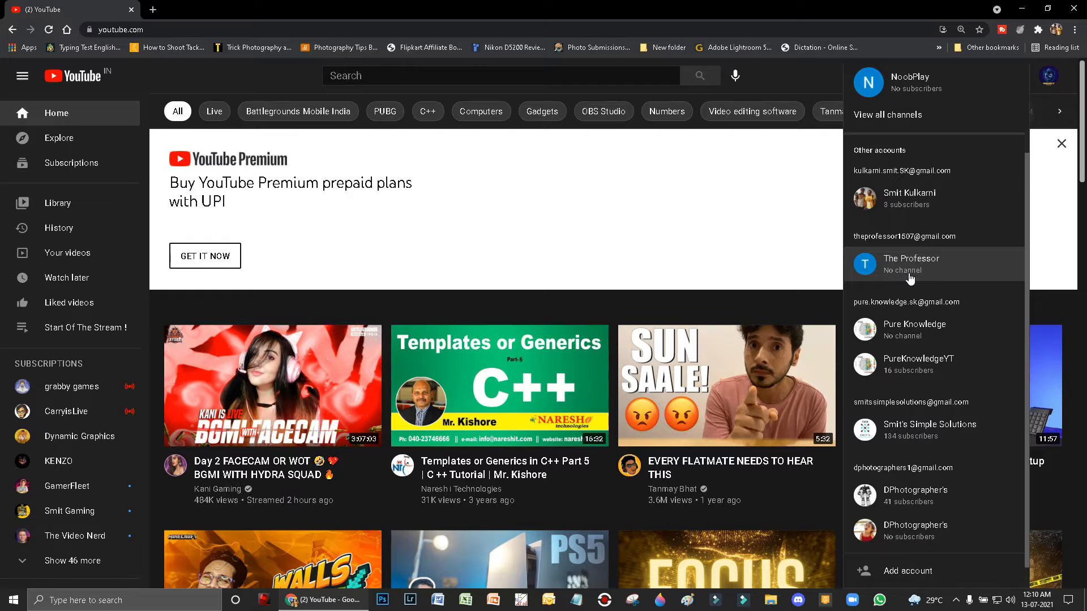
Switch to The Professor account and start creating a channel for it
left_click(910, 264)
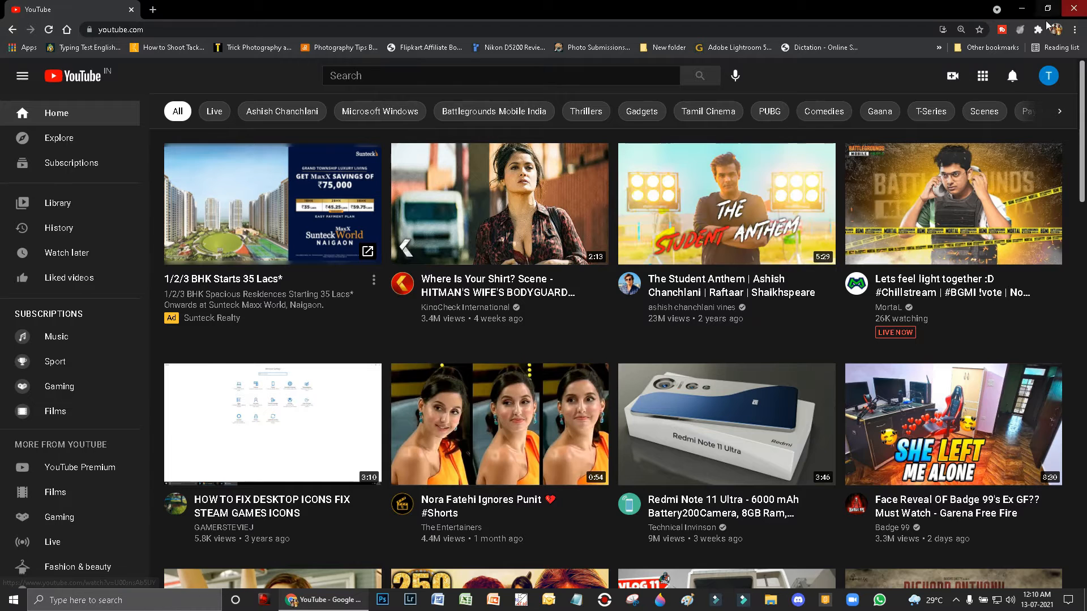
left_click(1047, 77)
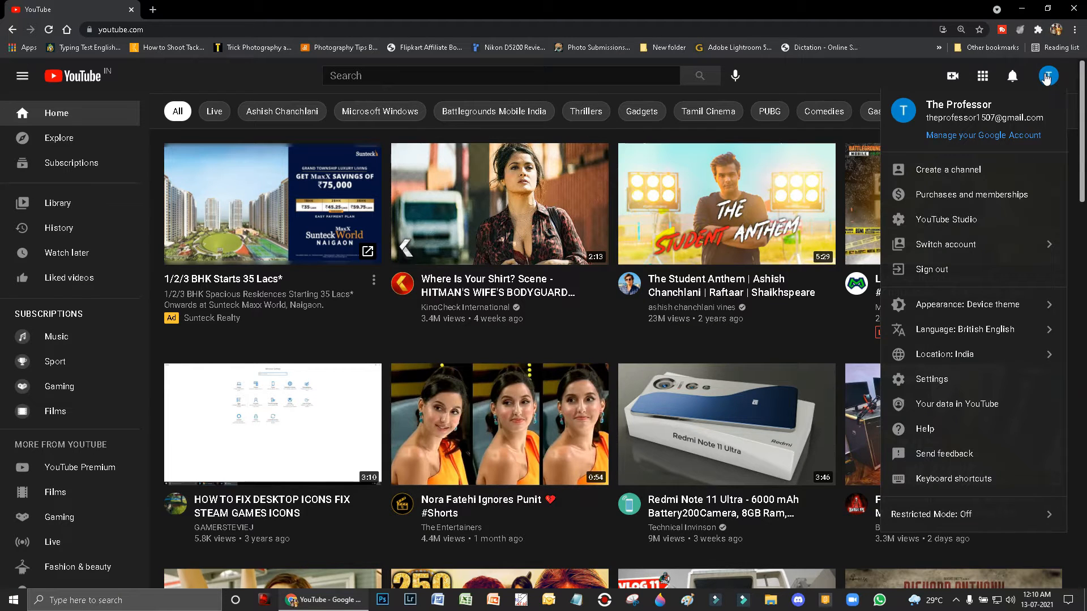
left_click(963, 176)
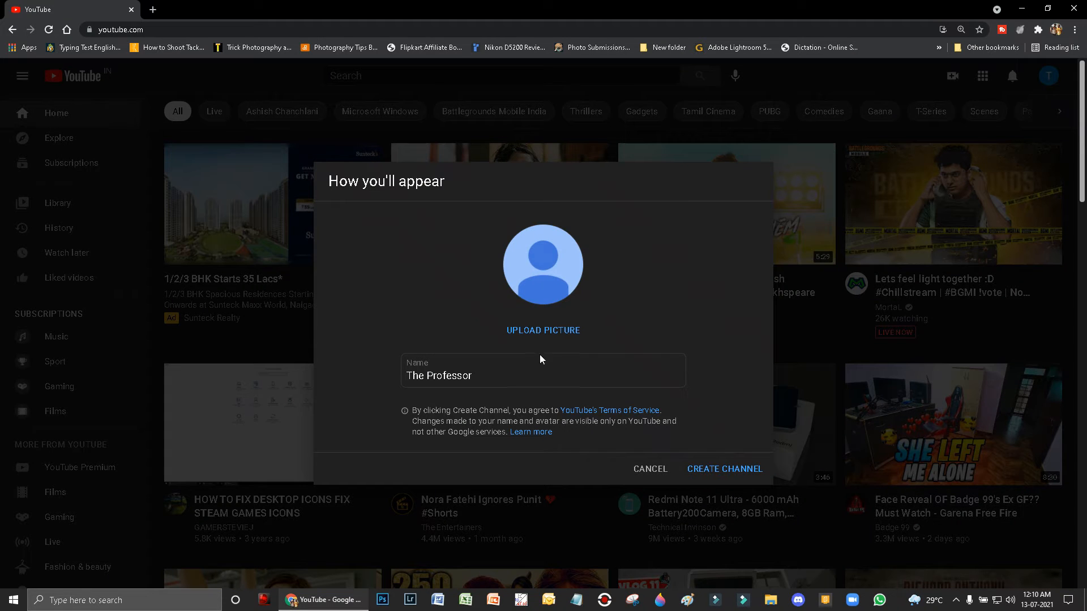
Name the new channel "School College Etc." and create it
left_click(468, 376)
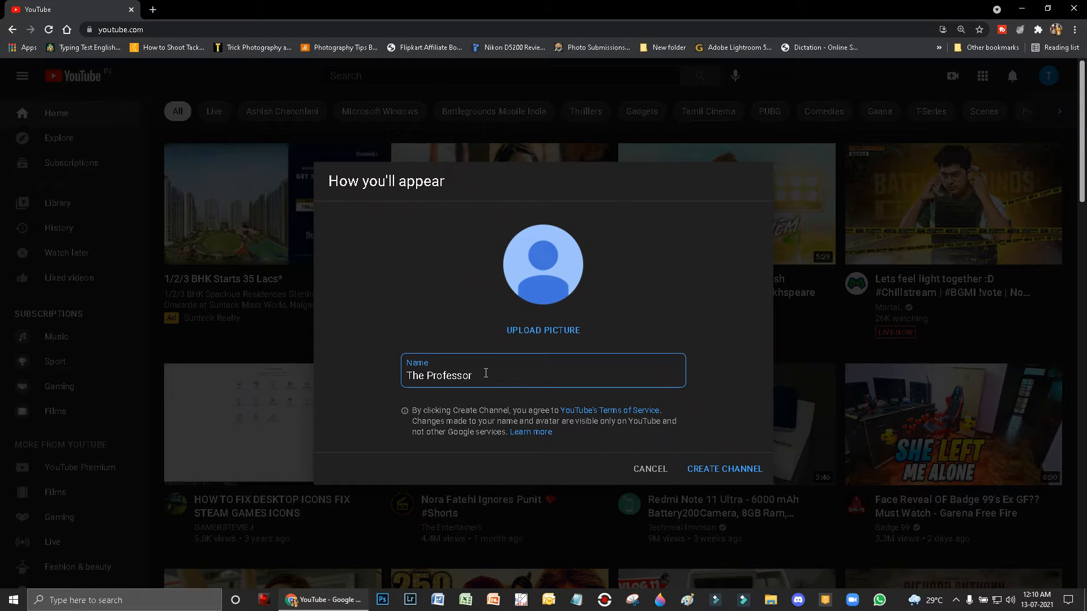
left_click_drag(486, 373, 346, 374)
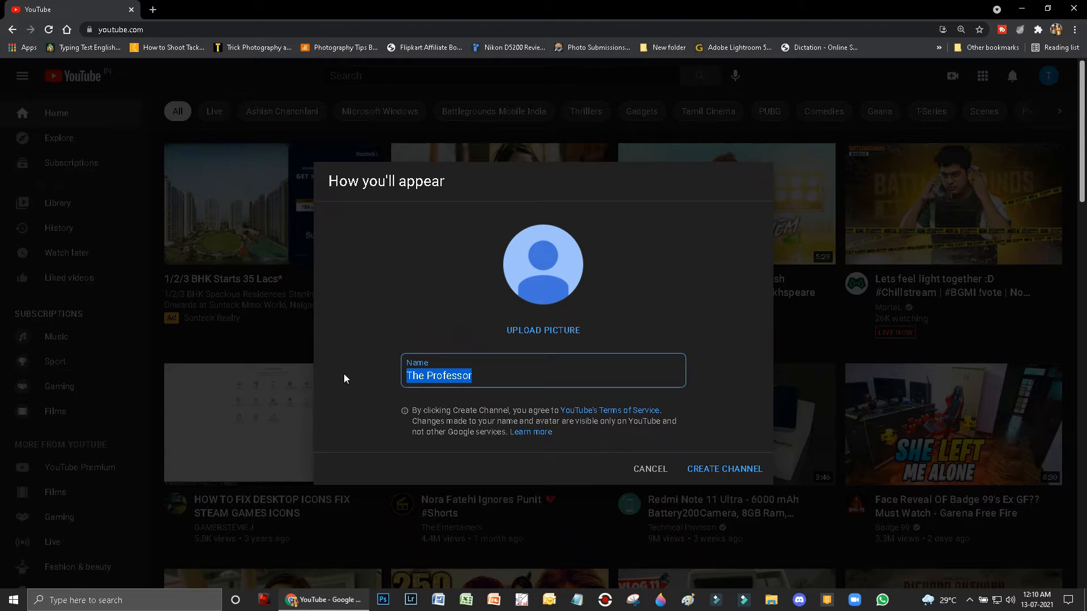
type("School ")
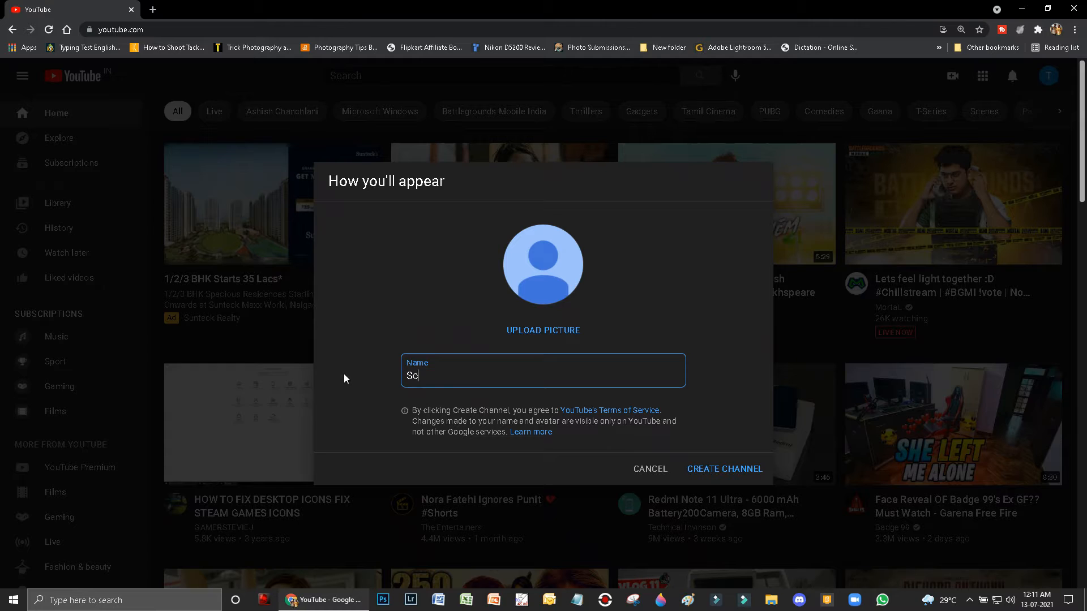
type("College Etc.")
left_click(754, 470)
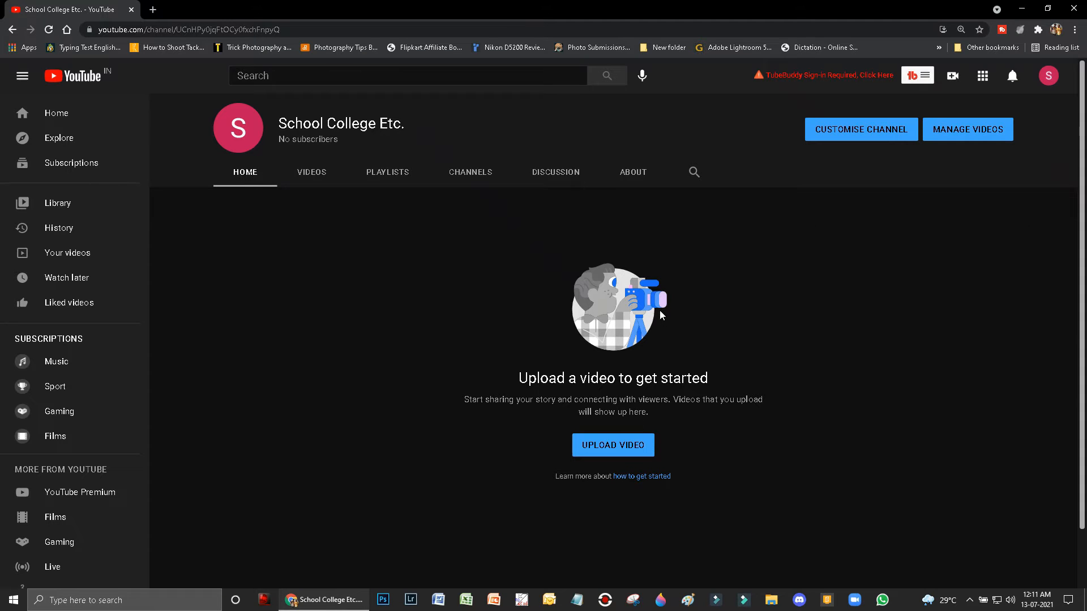
Look through the new channel's Videos, Playlists, Channels, Discussion and About sections, and return to its home section
left_click(301, 171)
left_click(369, 174)
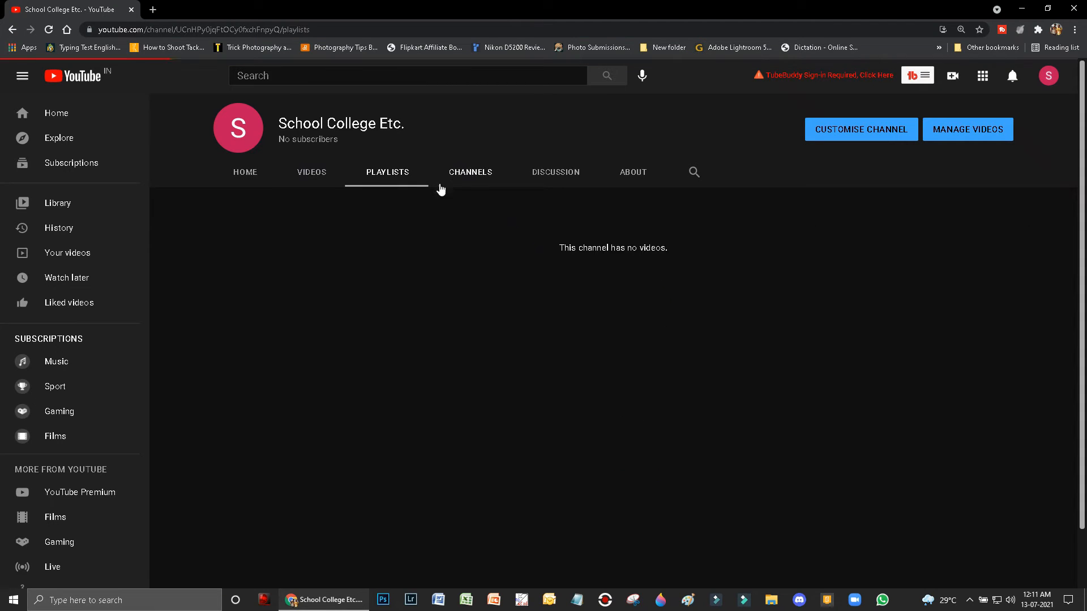
left_click(456, 175)
left_click(550, 180)
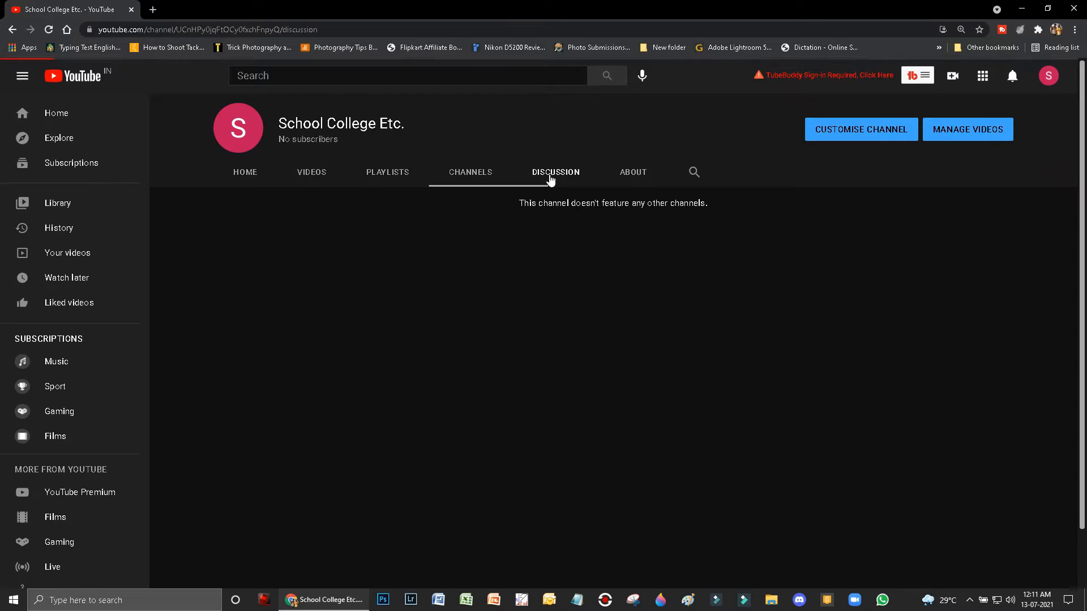
left_click(636, 176)
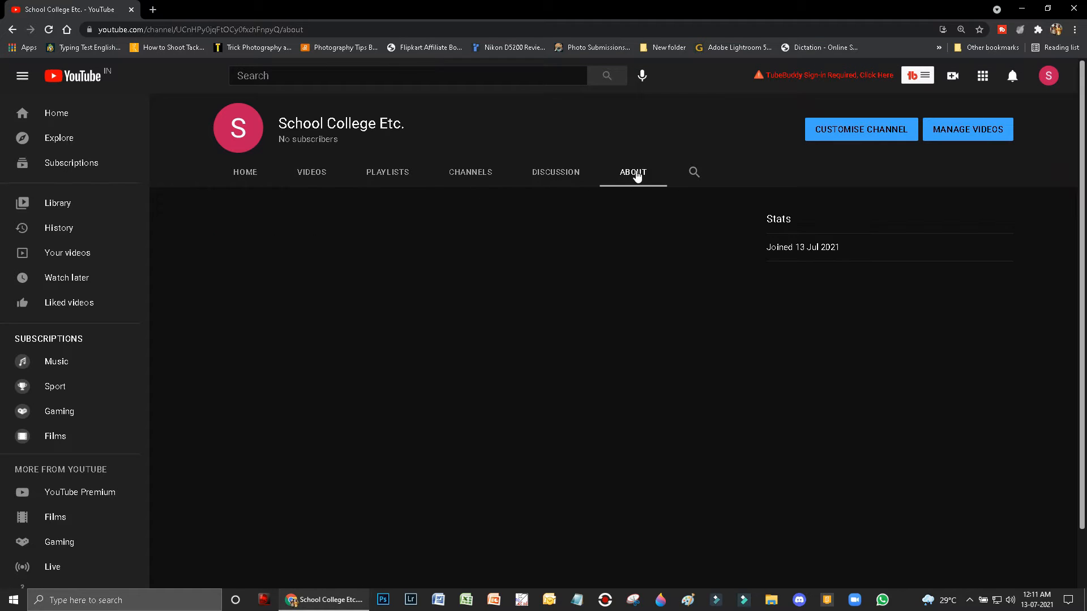
left_click_drag(840, 249, 753, 248)
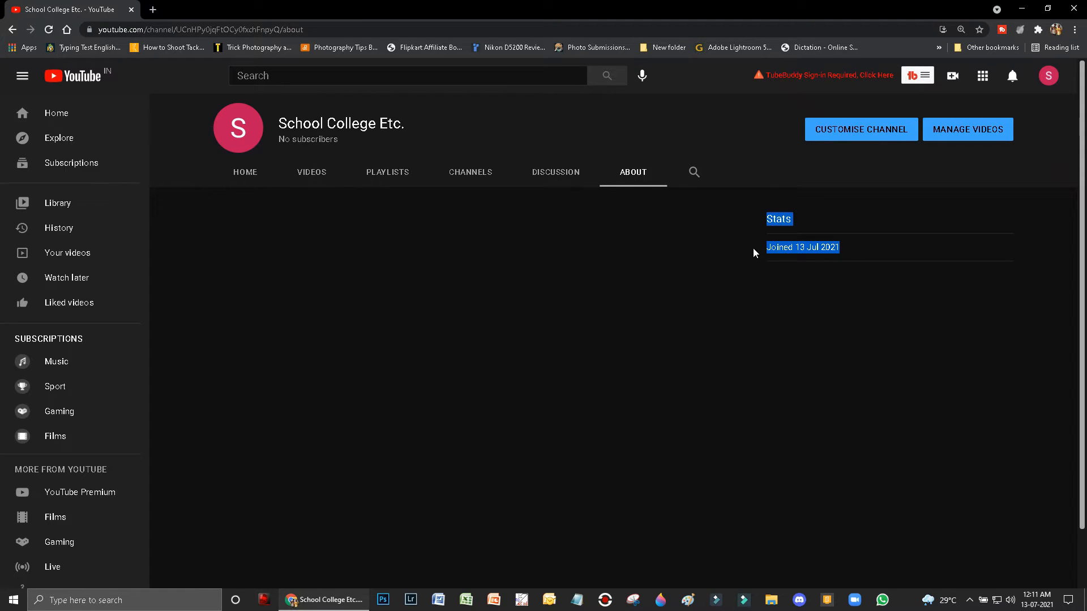
left_click(802, 249)
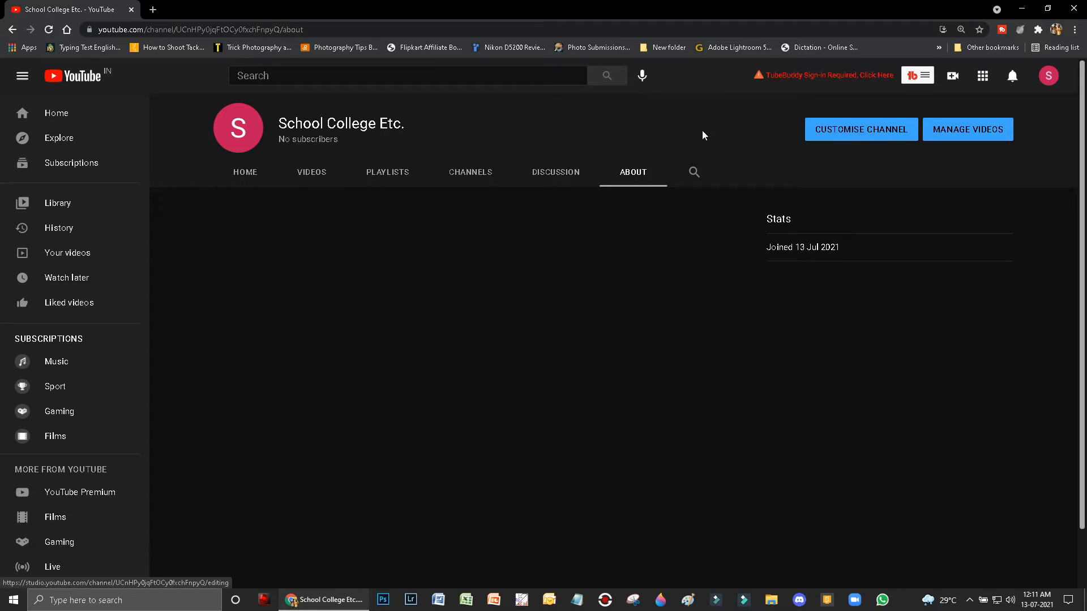
left_click(251, 172)
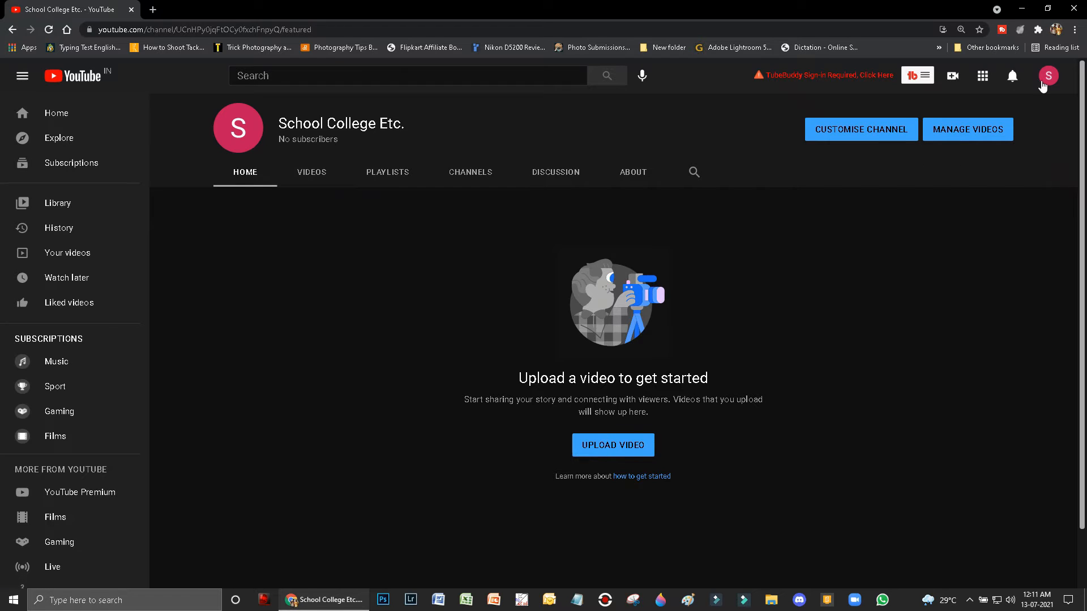
In the channel's branding customisation, upload Logo 2021-22 from the AY 2021 - 2022 folder on drive E as the profile picture and publish it
left_click(894, 128)
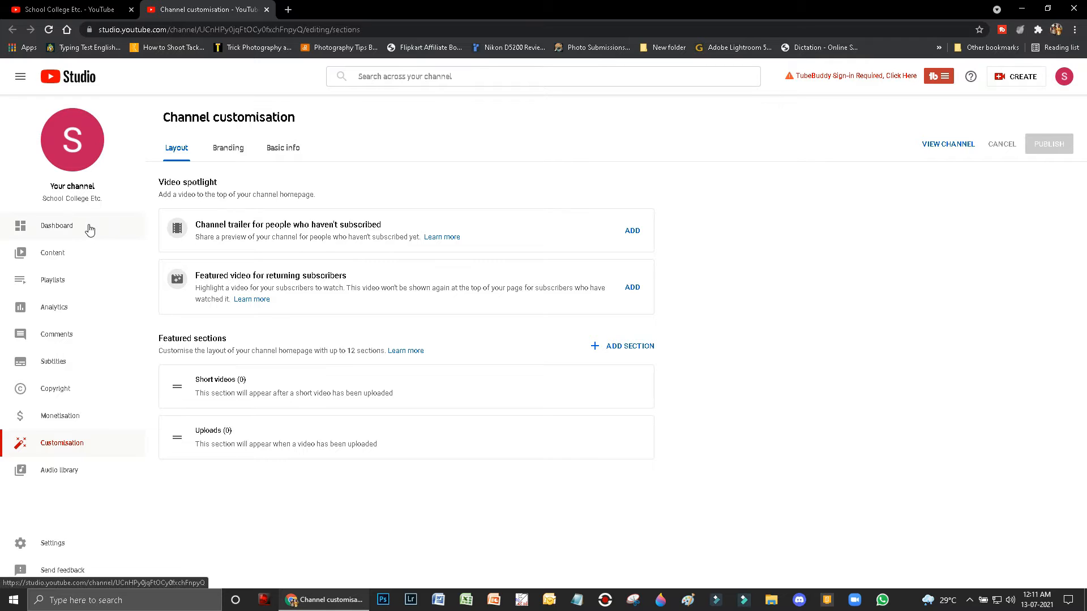
left_click(224, 156)
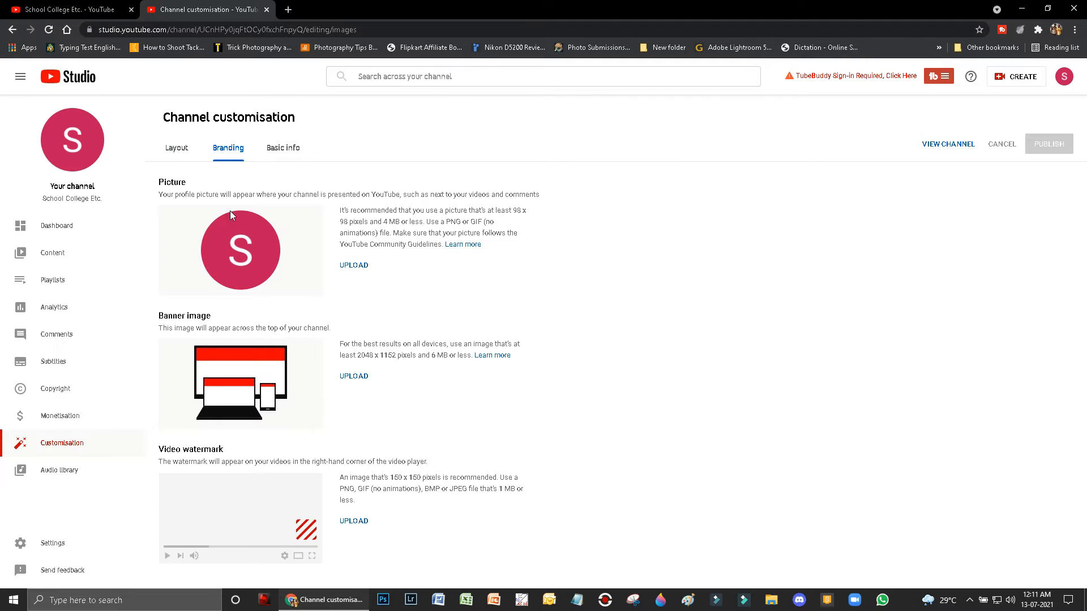
left_click(354, 265)
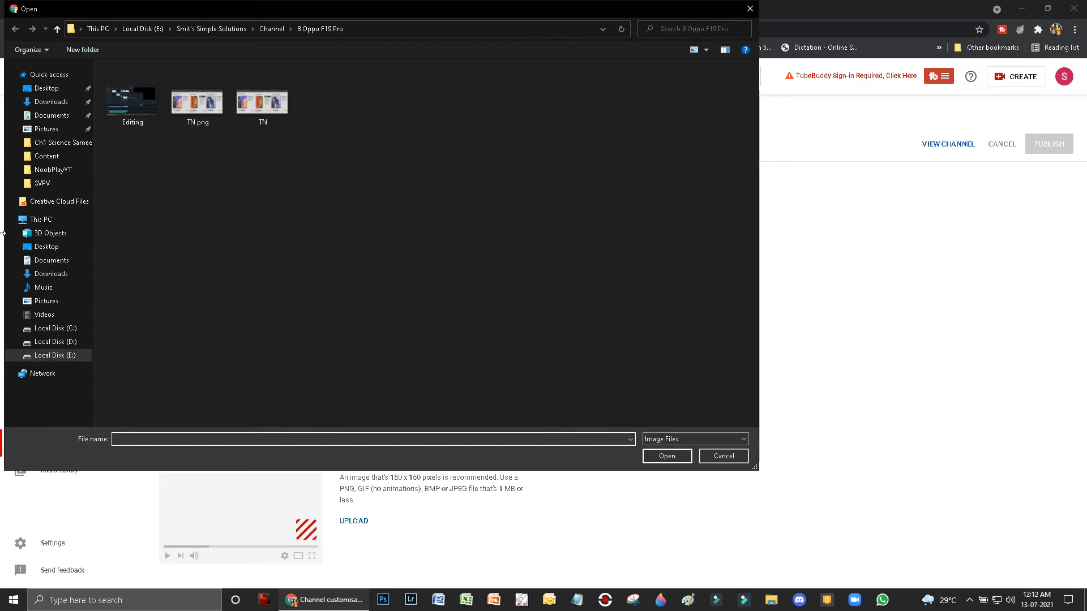
left_click(151, 35)
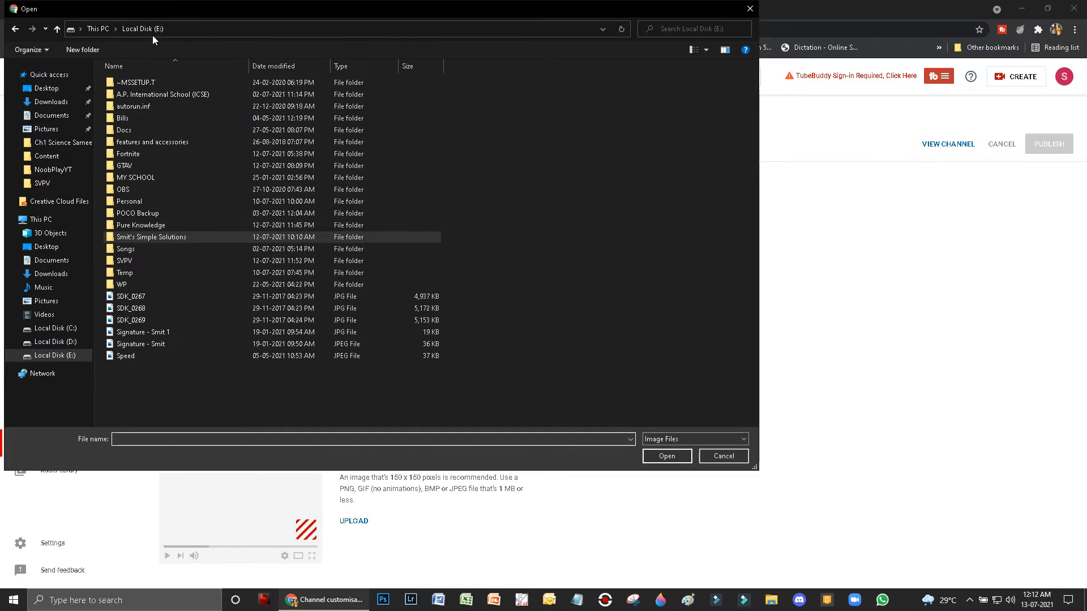
left_click(105, 29)
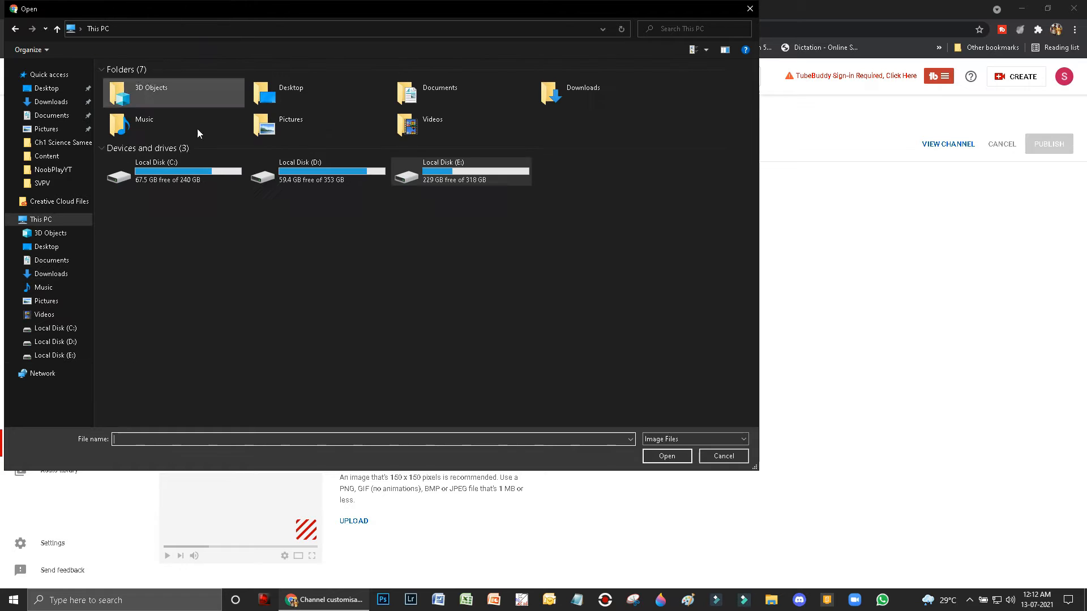
double_click(468, 171)
double_click(179, 89)
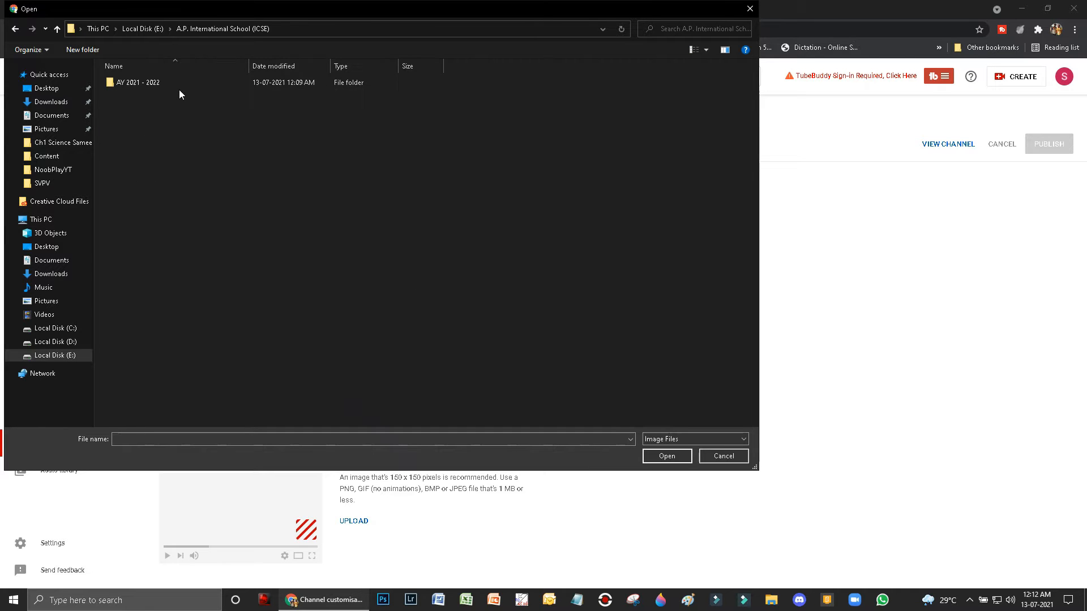
double_click(177, 87)
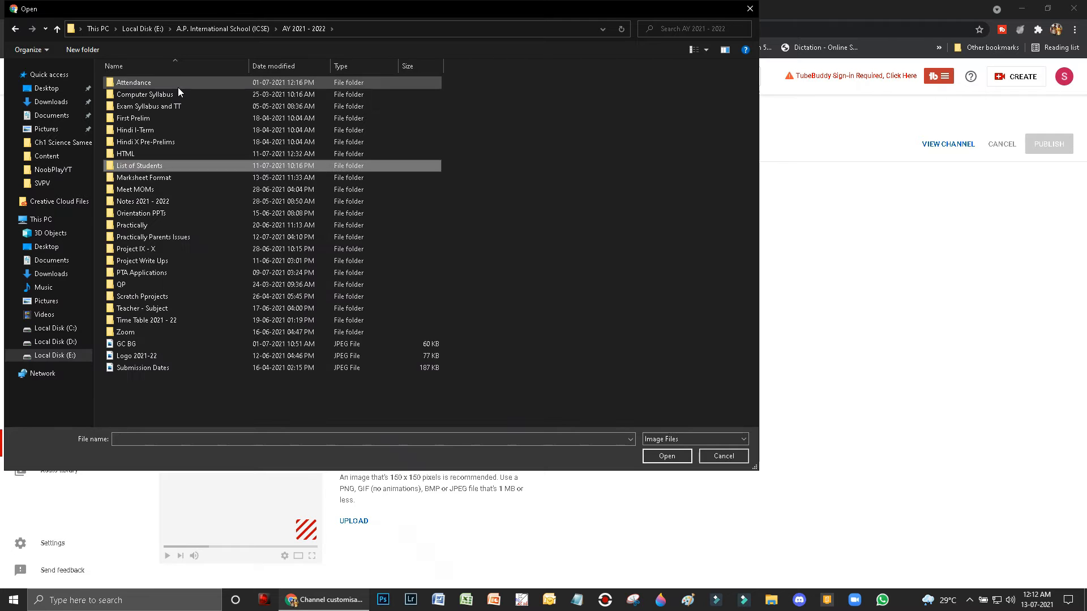
key("l")
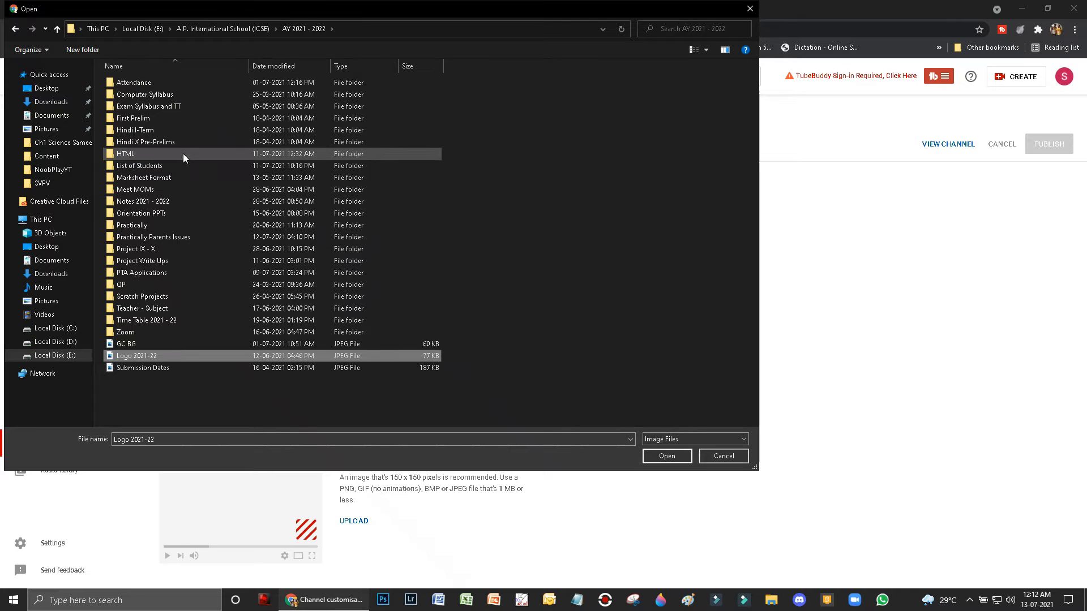
double_click(172, 355)
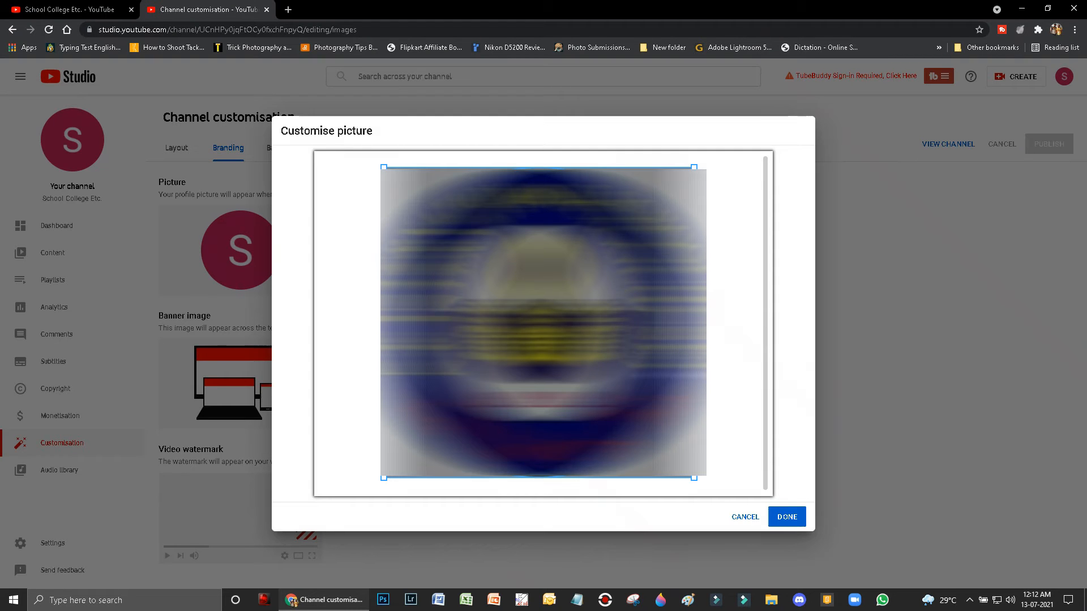
left_click(786, 517)
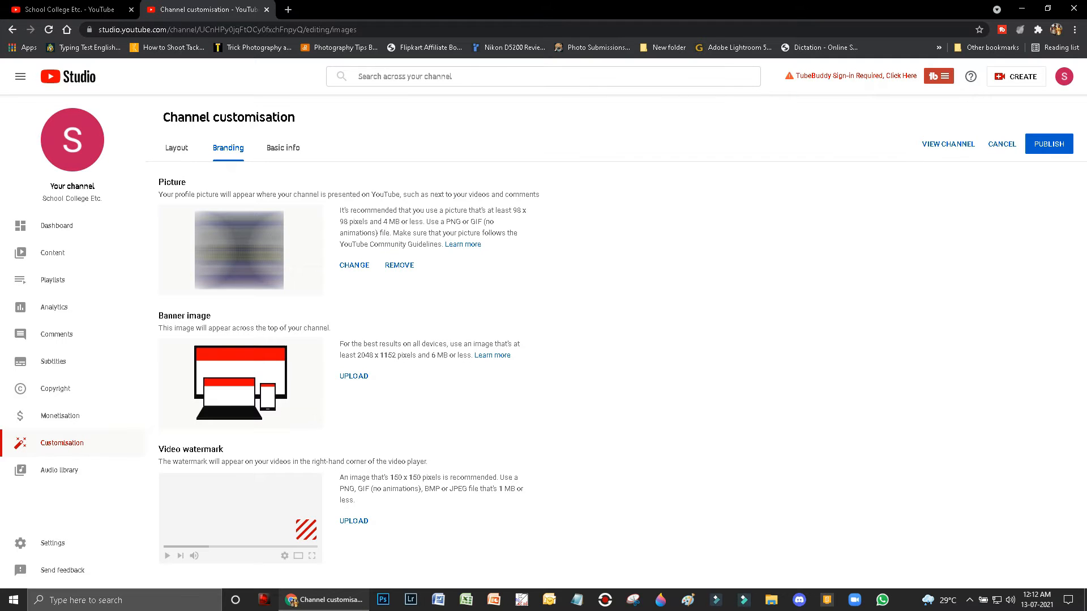
left_click(1038, 145)
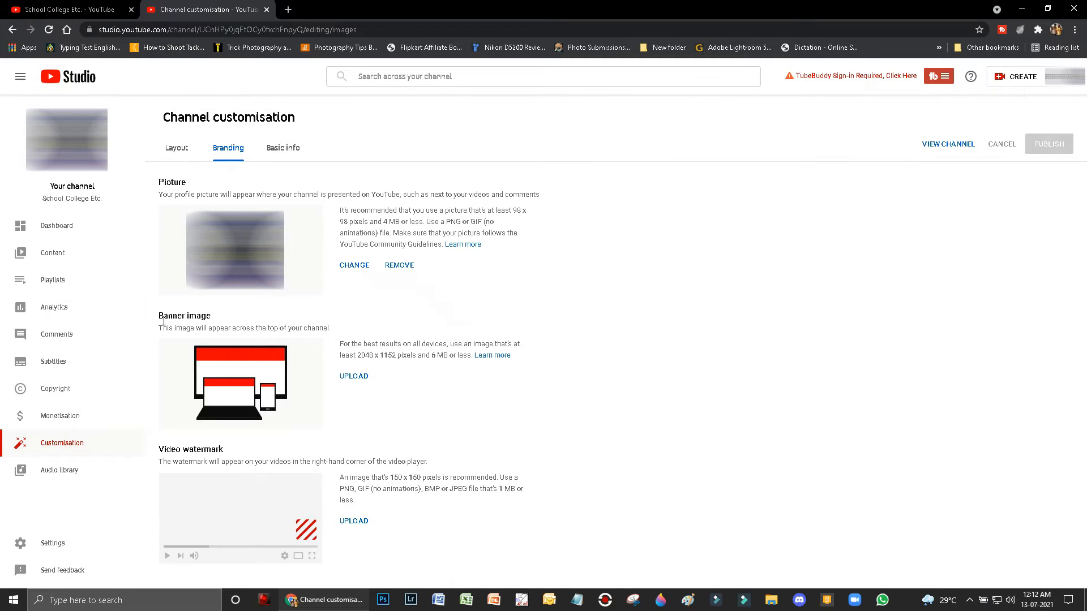
Upload the GC BG image as the channel banner, accept its default crop and publish the change
left_click(355, 377)
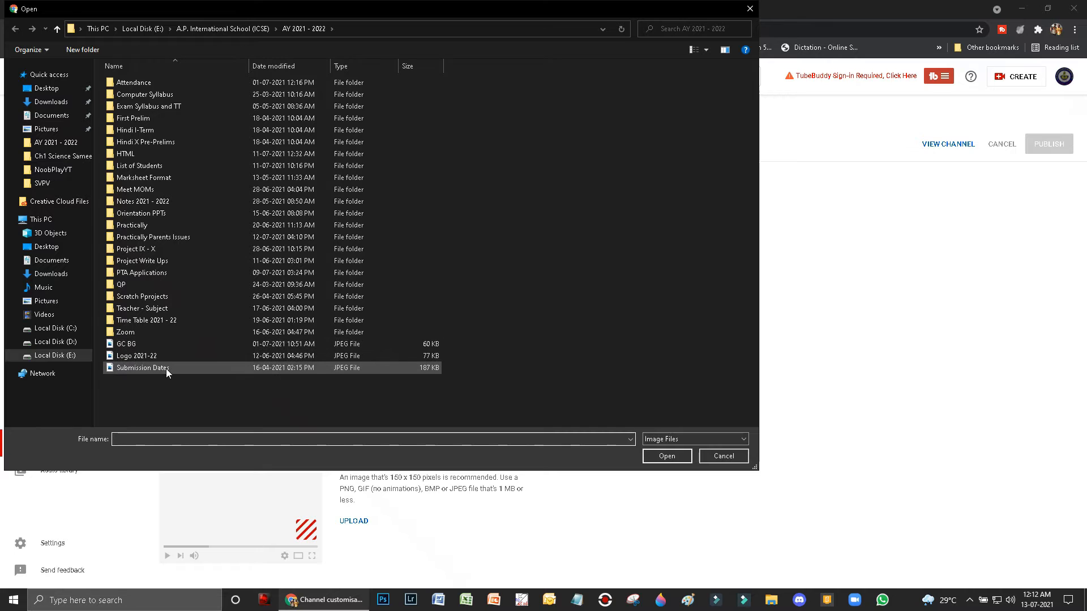
left_click(151, 343)
double_click(151, 342)
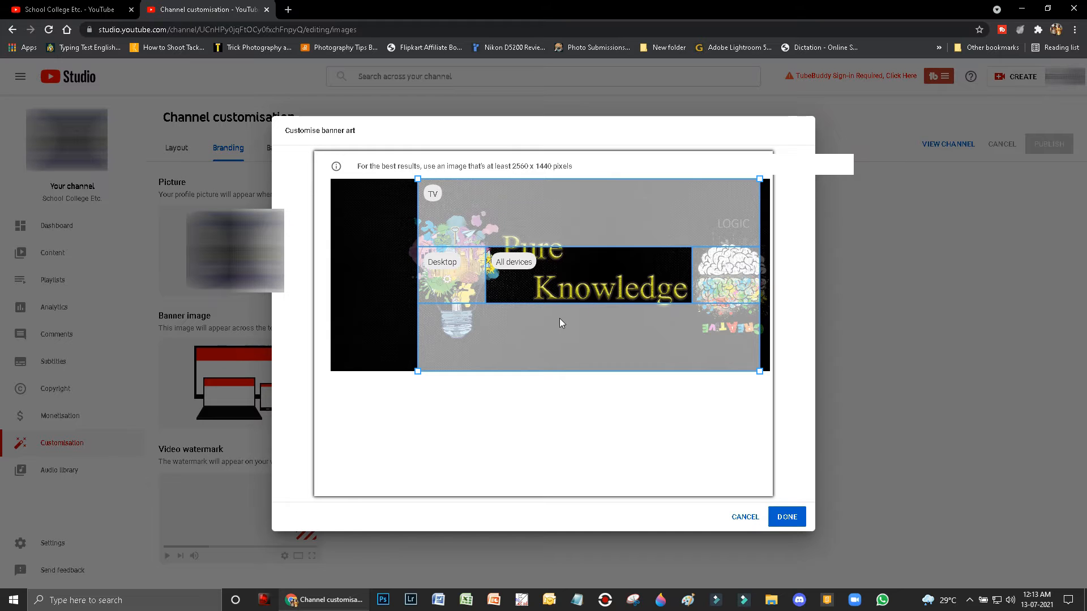
left_click(787, 516)
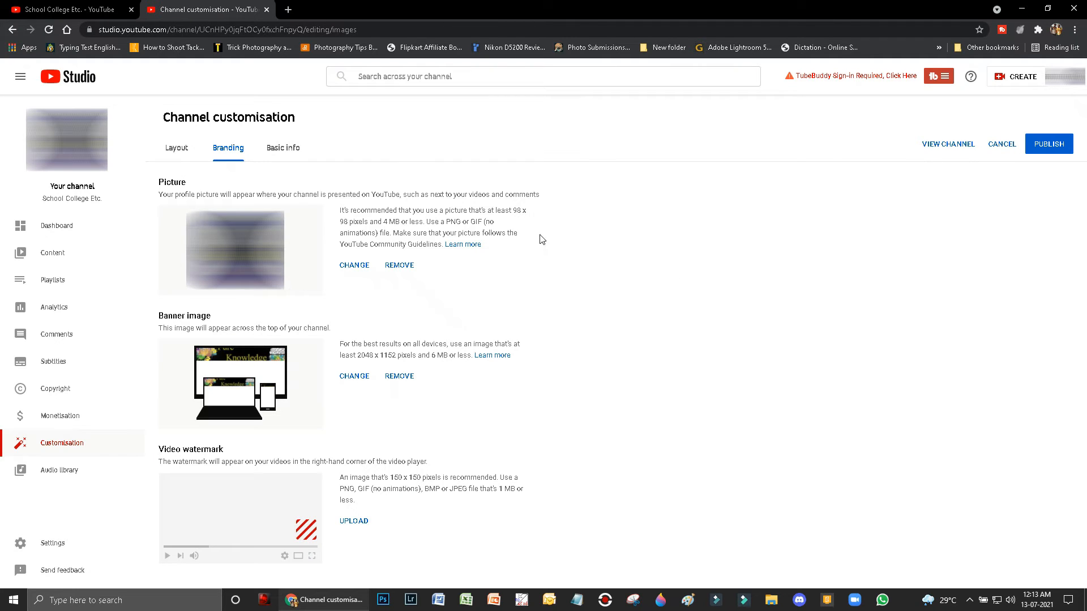
left_click(1054, 146)
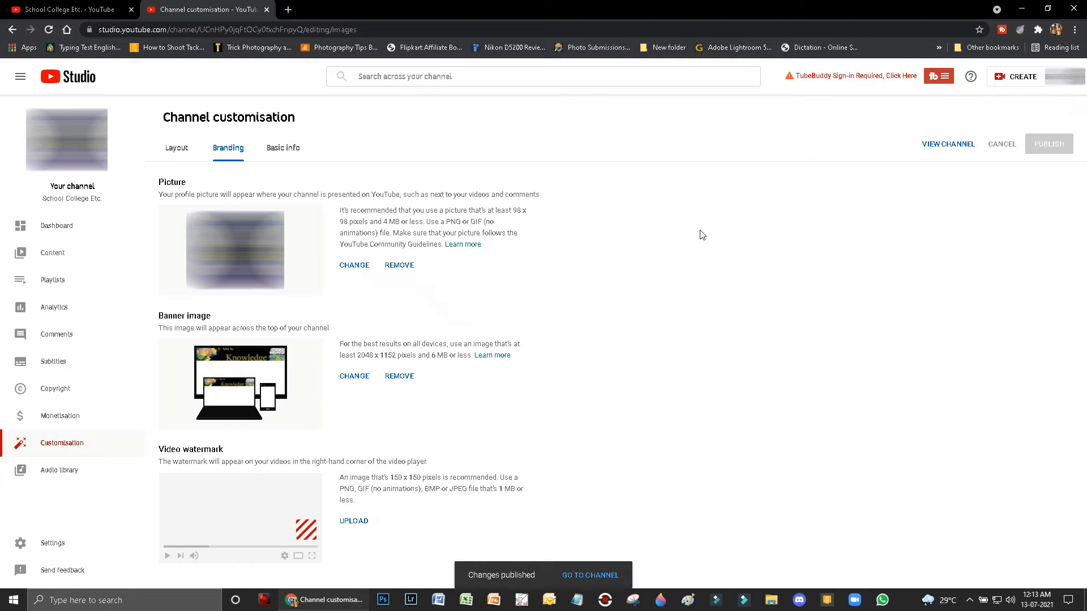
View the published channel page, and close both it and the channel customisation page
left_click(597, 577)
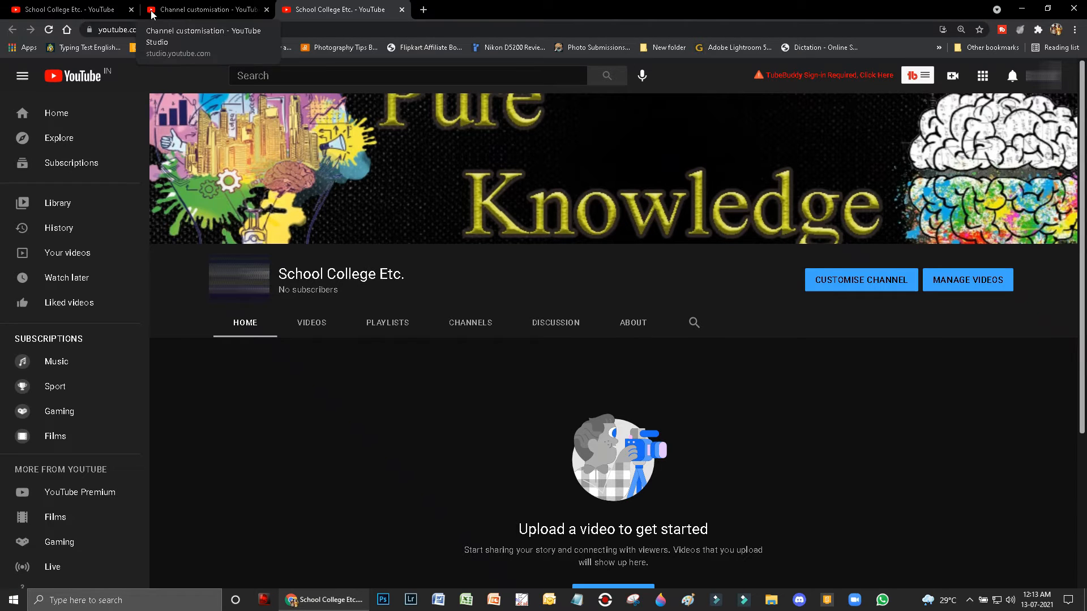
left_click(267, 10)
left_click(266, 10)
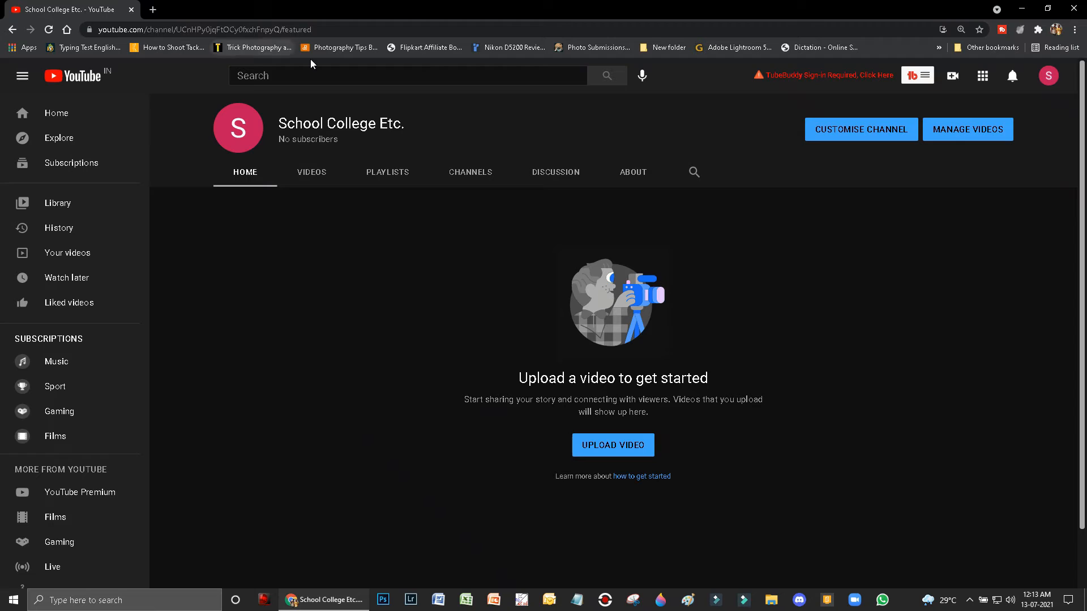
Open the channel's YouTube Studio dashboard, check the creation options and open the video upload dialog
left_click(1050, 76)
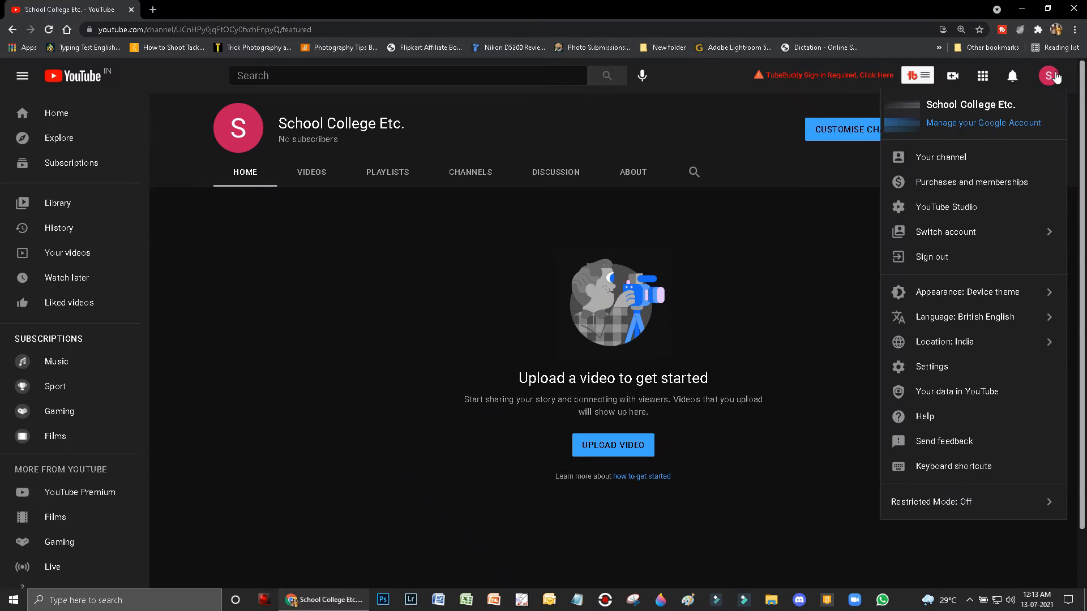
left_click(965, 210)
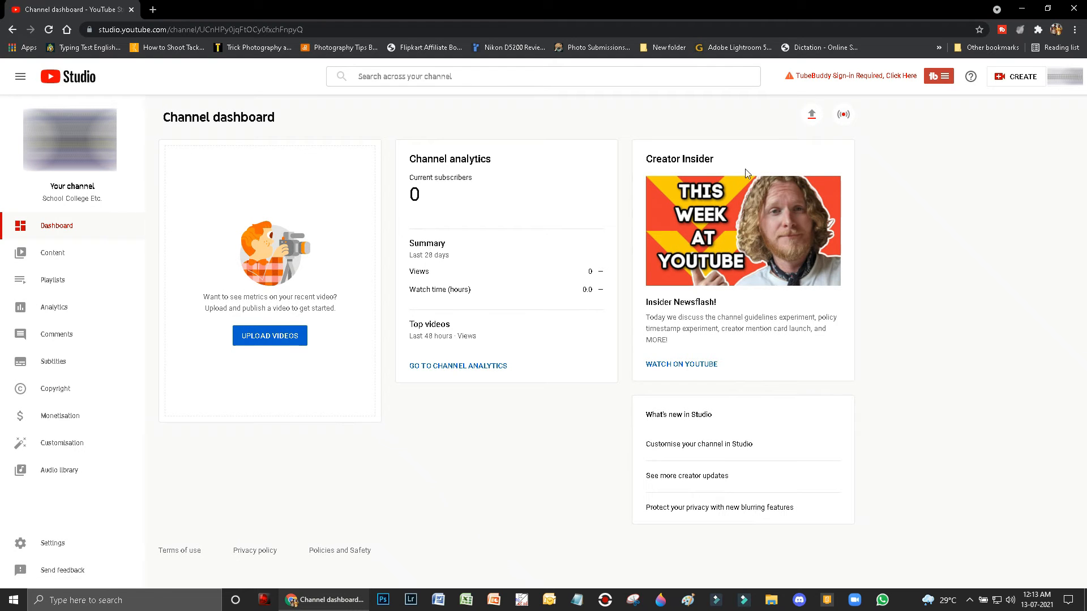
left_click(1020, 81)
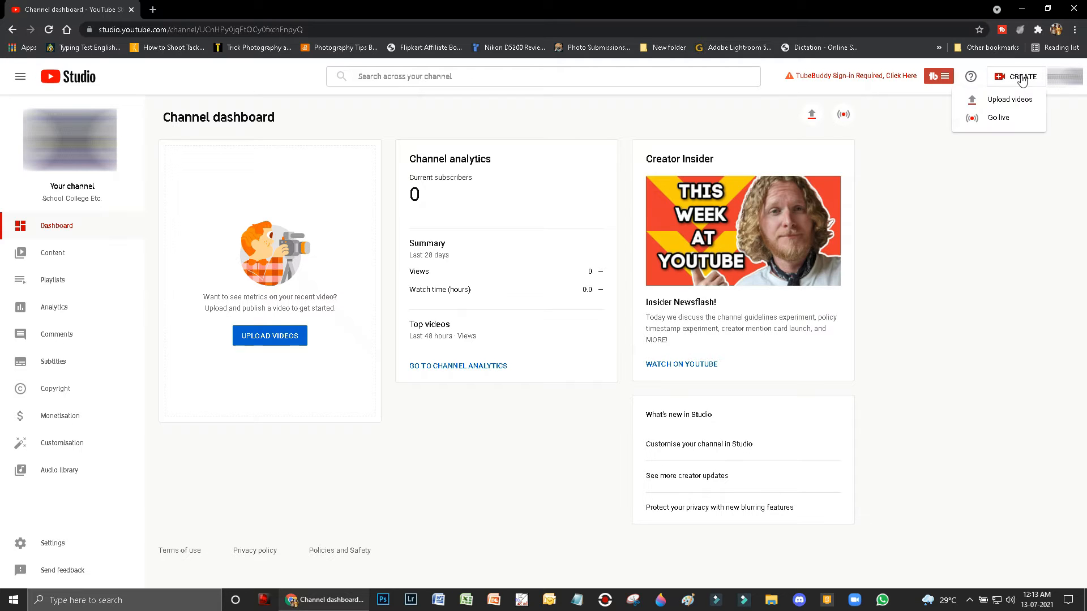
left_click(996, 118)
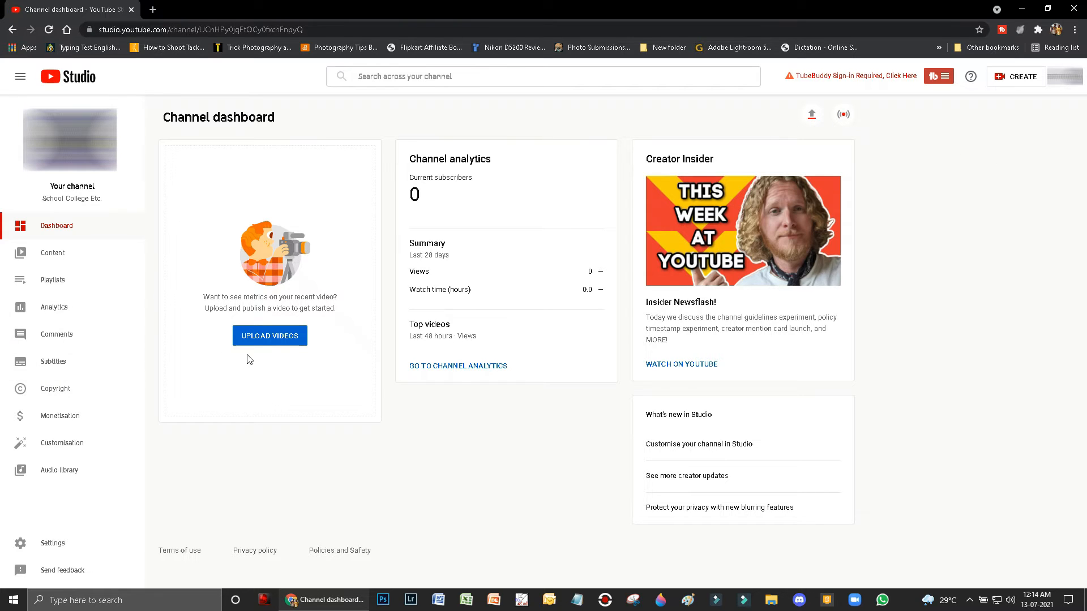
left_click(290, 336)
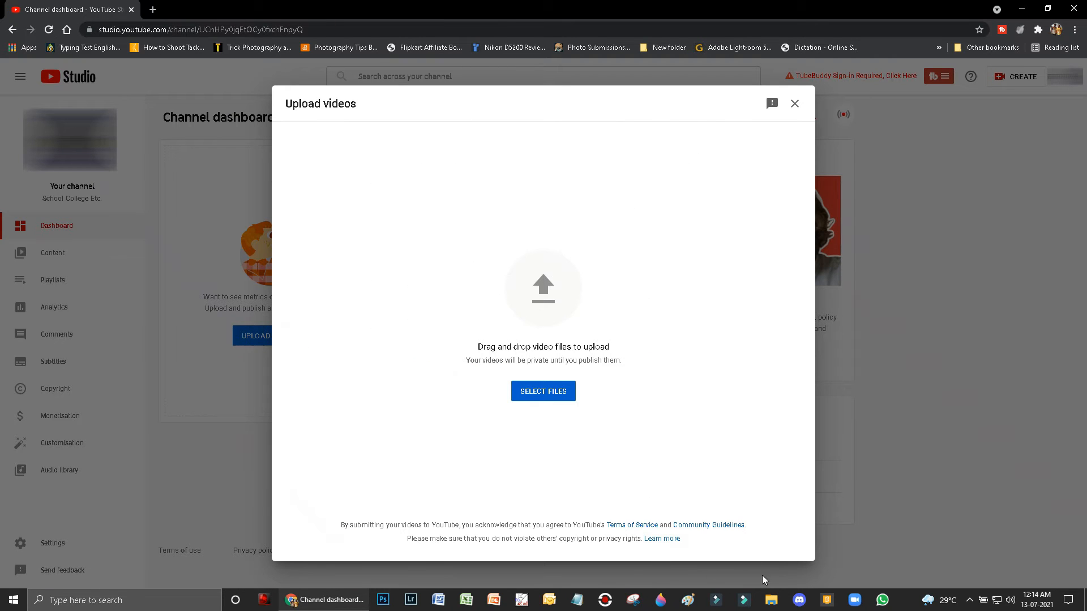
Upload the video Google Classroom On Computer.mp4 from the AY 2021 - 2022 folder, keeping the file name as its title
left_click(773, 600)
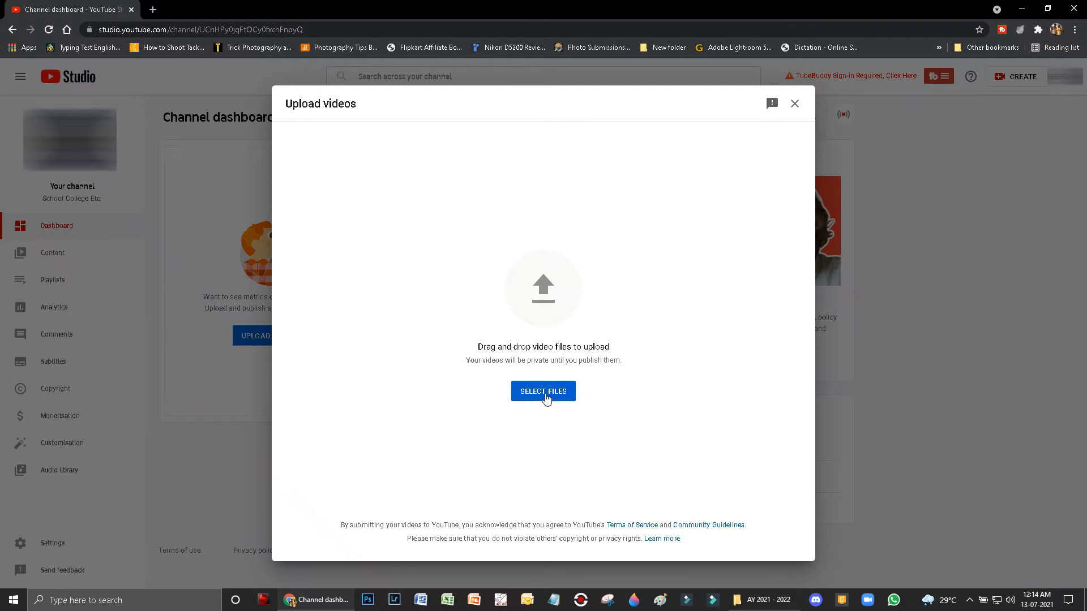
key("alt+Tab")
left_click_drag(179, 463, 544, 300)
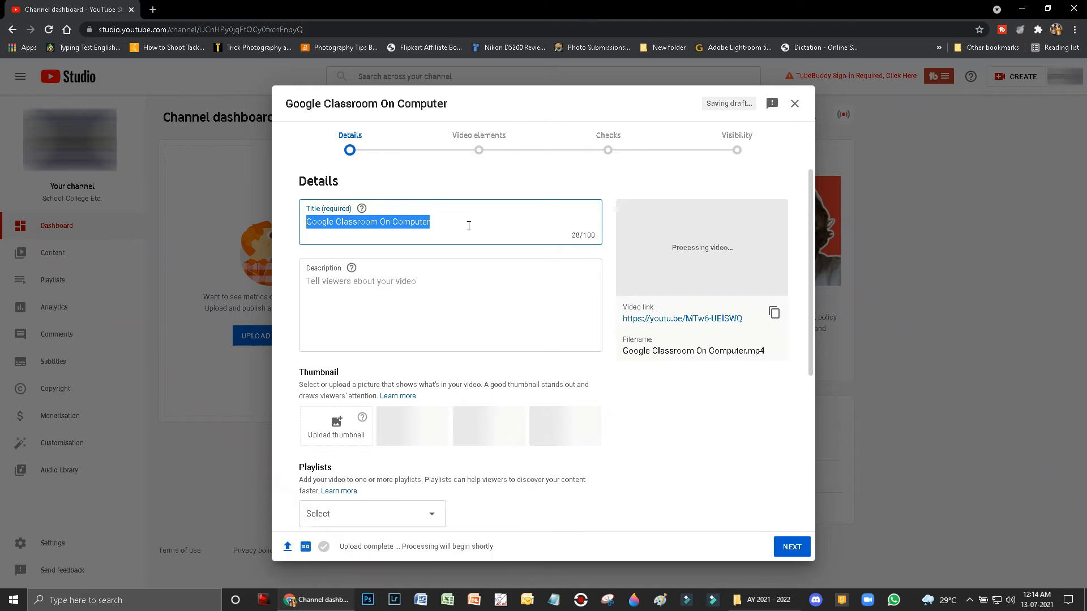
mouse_move(429, 222)
left_mouse_down()
mouse_move(328, 221)
mouse_move(447, 223)
left_mouse_up()
Enter the description "In this video we will see how to Join Google Classroom on Computer and also how to upload answer paper or assignment on Google Classroom."
left_click(482, 285)
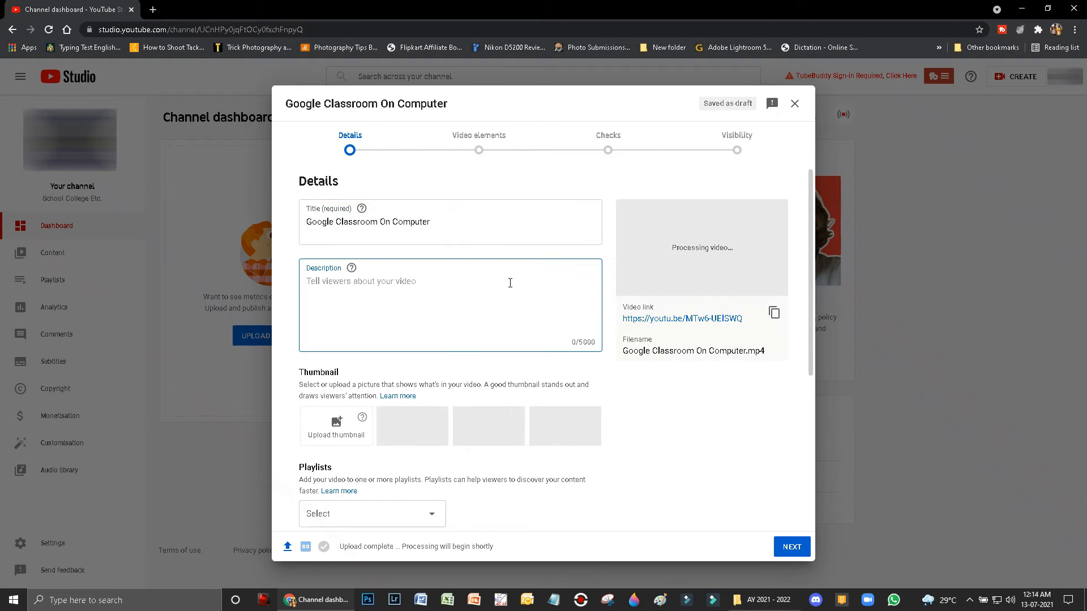
type("In this video we will see how to Join Google Classroom on Com")
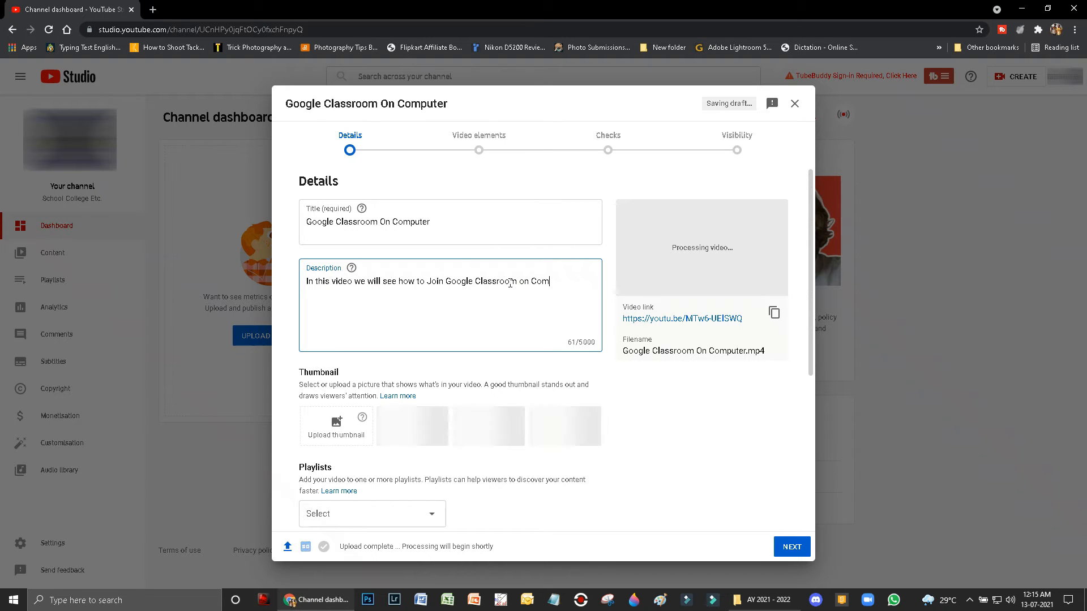
type("puter and also how to upload answer paper or assignment on Google Classroom")
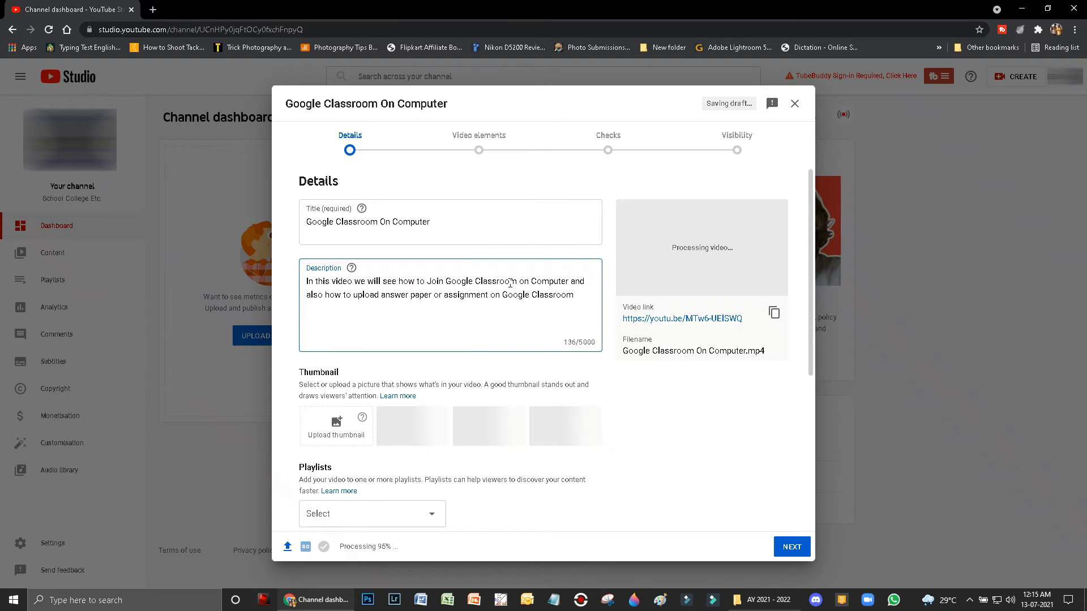
type(".")
key("Return")
key("Return")
key("Return")
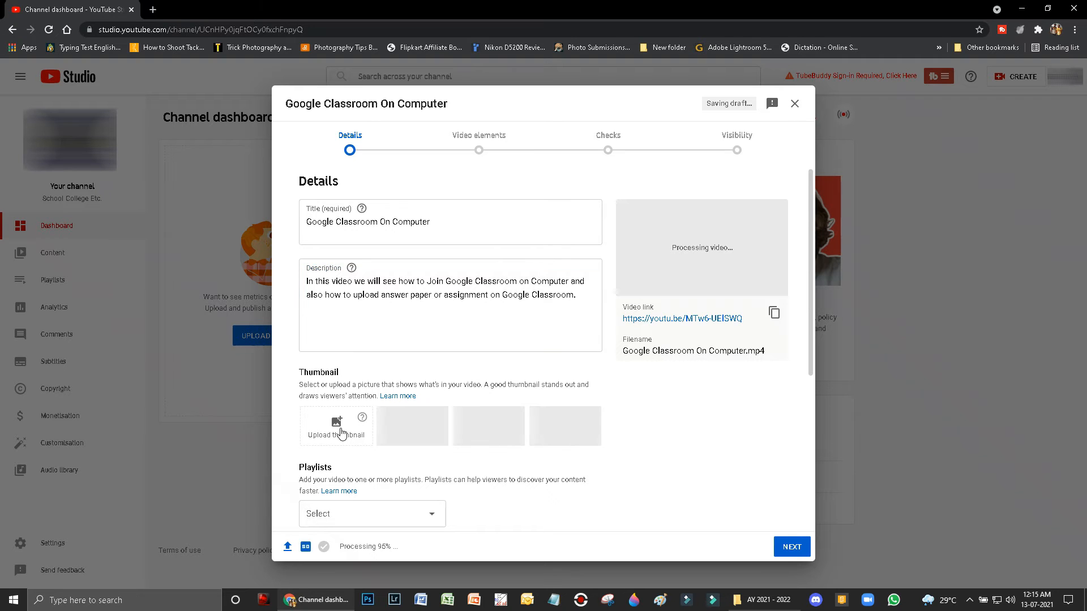
Try to upload a custom thumbnail, dismiss the phone verification request, and choose the first auto-generated thumbnail after comparing the others
left_click(334, 426)
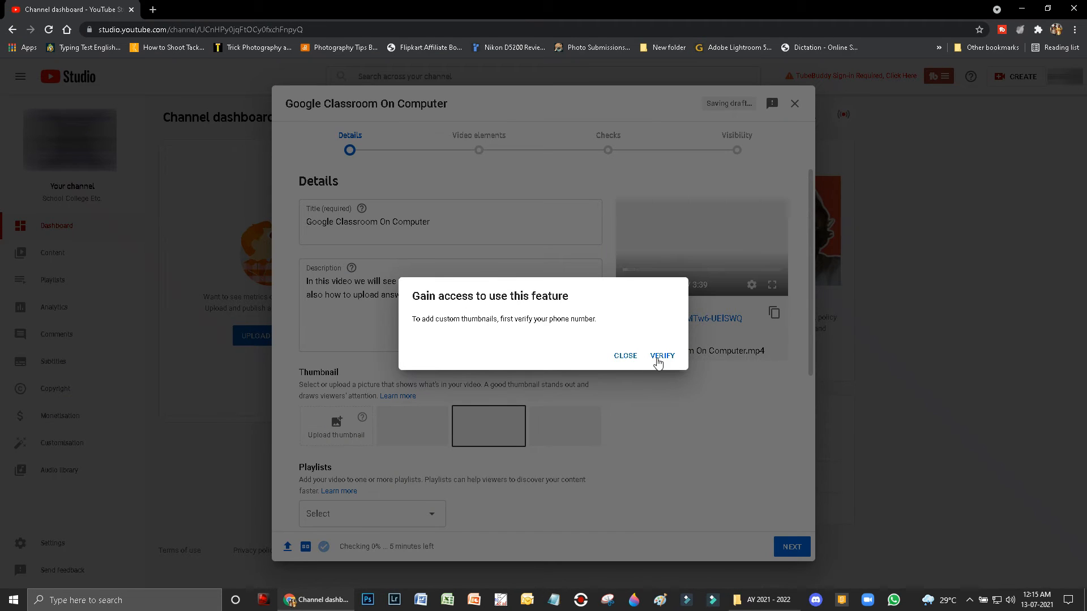
left_click(625, 357)
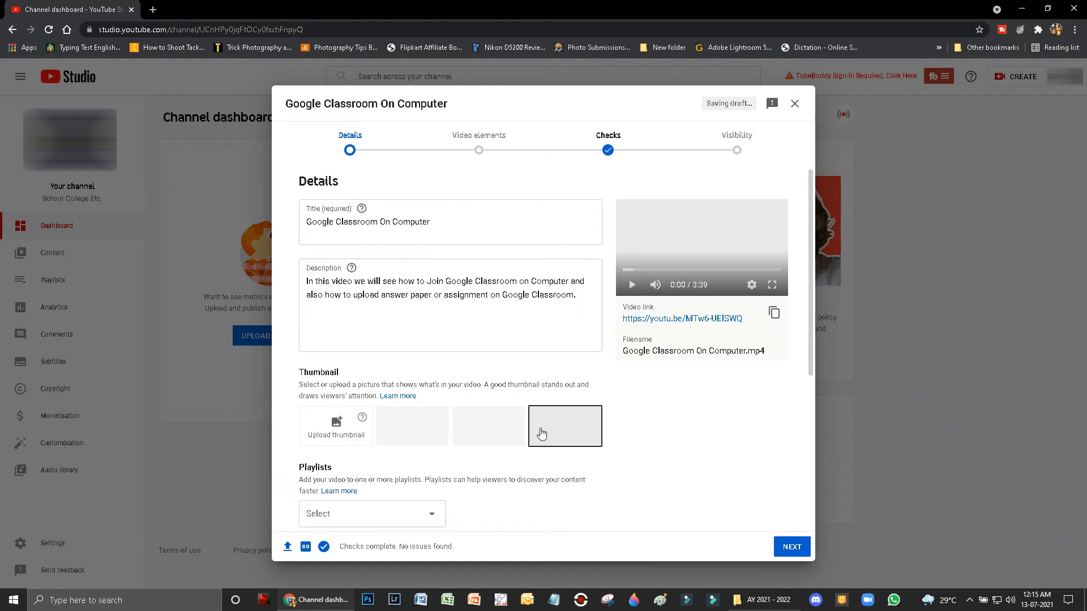
mouse_move(362, 423)
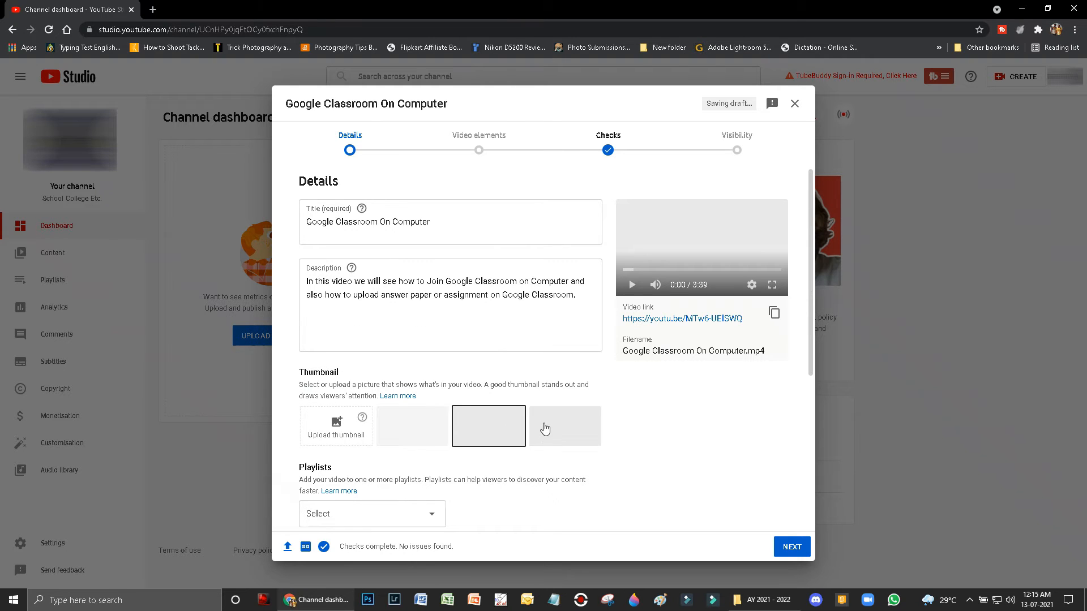
scroll(544, 428, "down", 3)
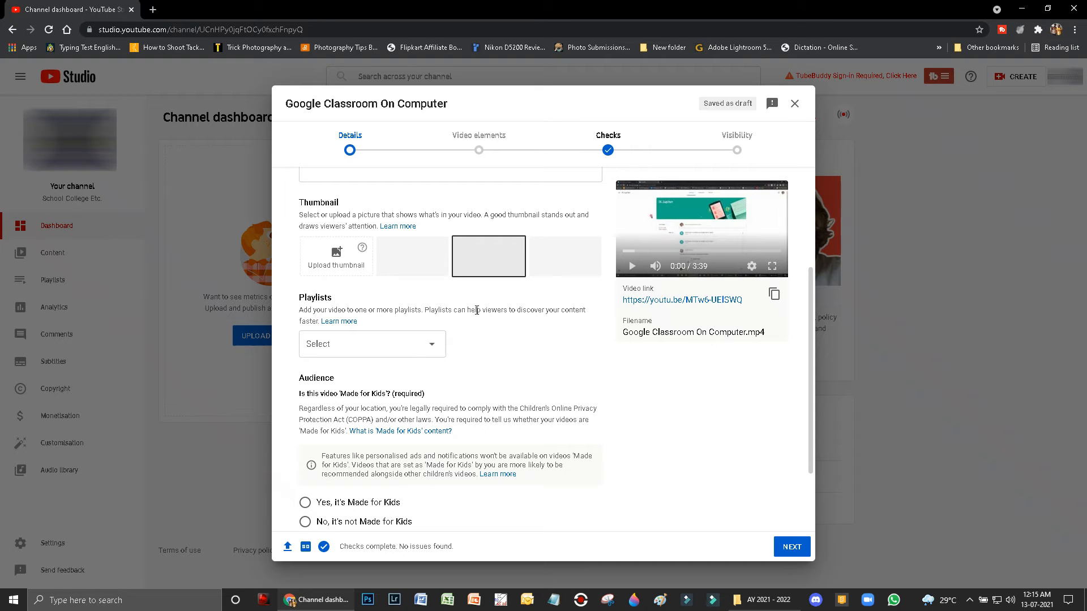
left_click(424, 262)
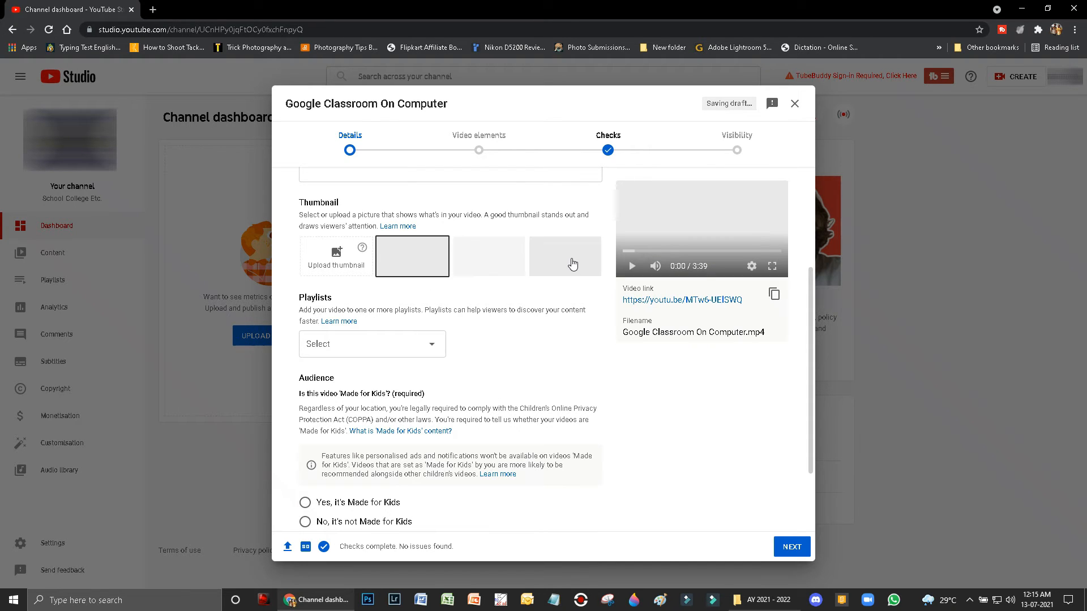
left_click(552, 262)
left_click(491, 262)
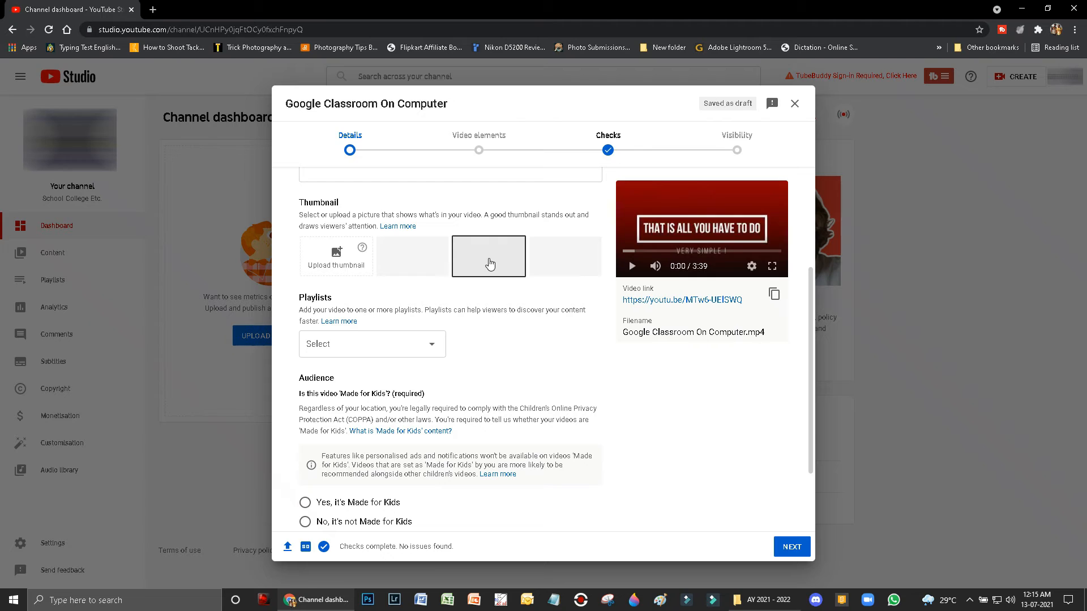
left_click(398, 267)
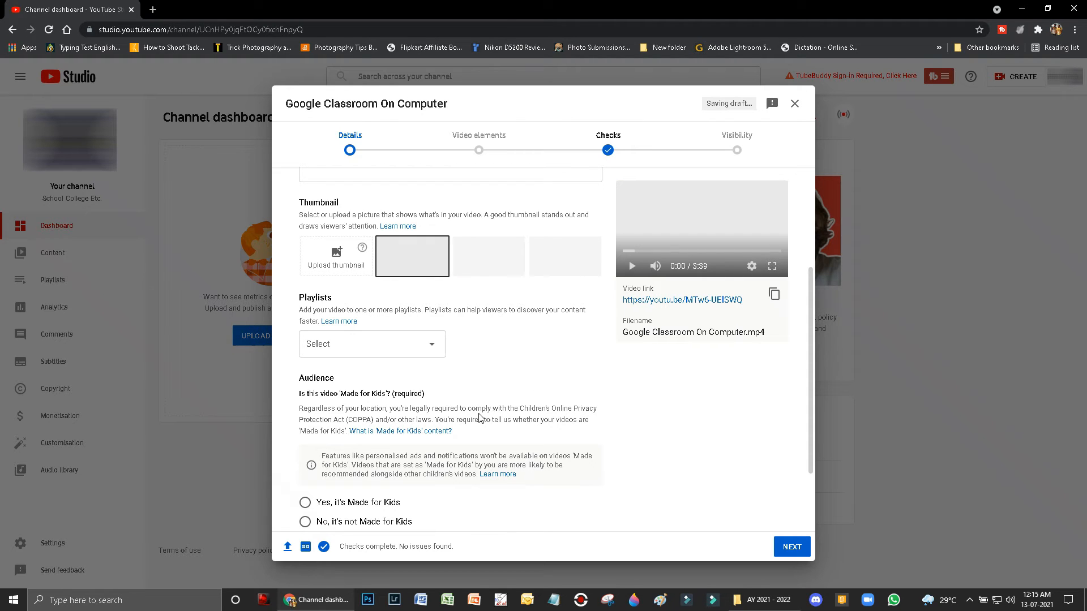
Mark the video as not Made for Kids and expand the additional details to review promotion, licence, category and comment settings
scroll(488, 399, "down", 2)
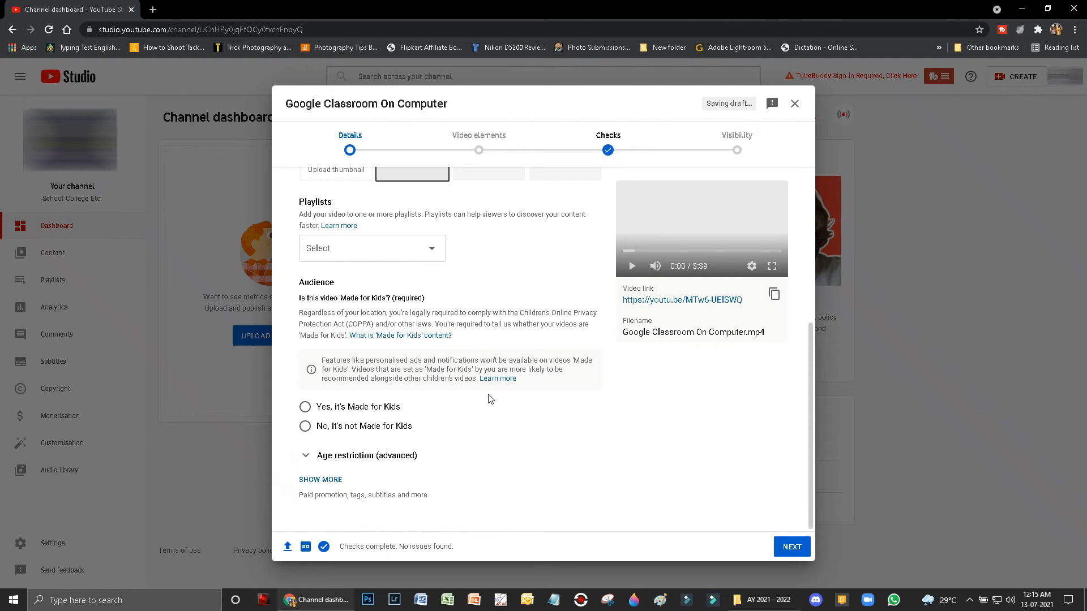
left_click(363, 428)
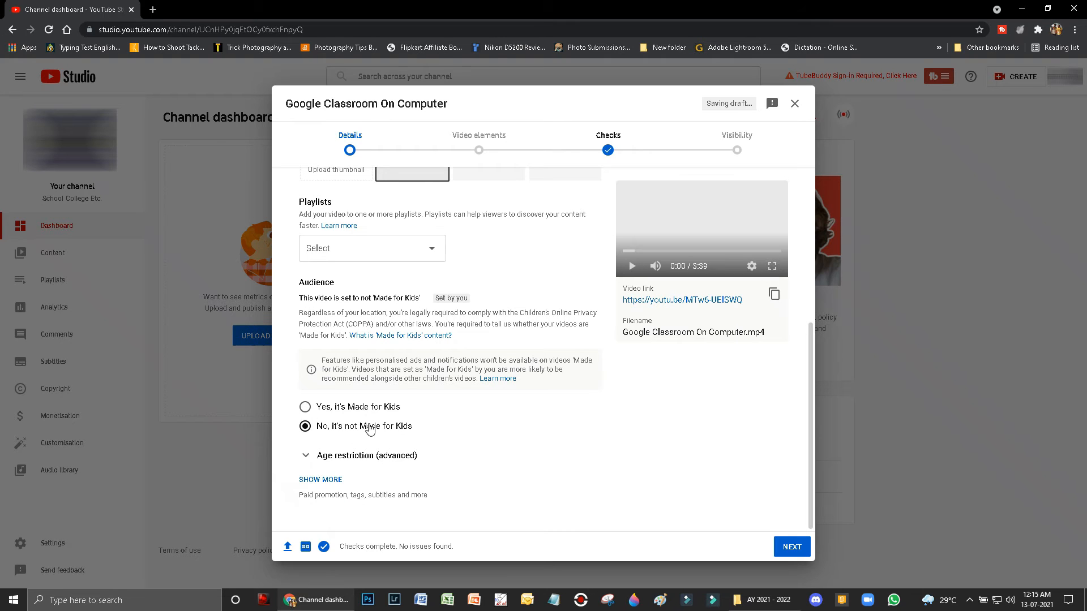
left_click(320, 480)
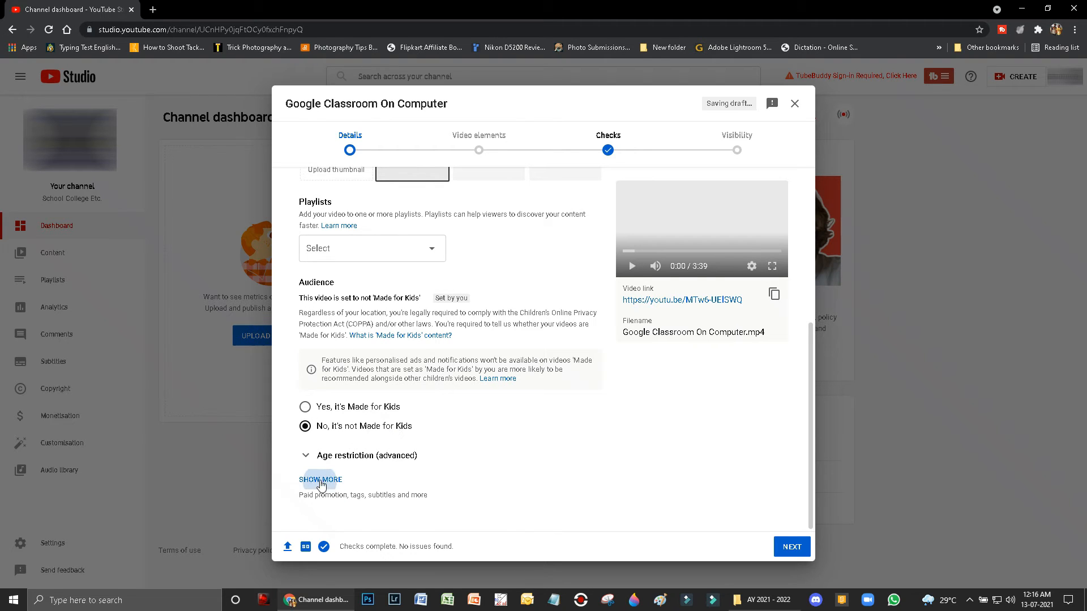
scroll(405, 369, "down", 7)
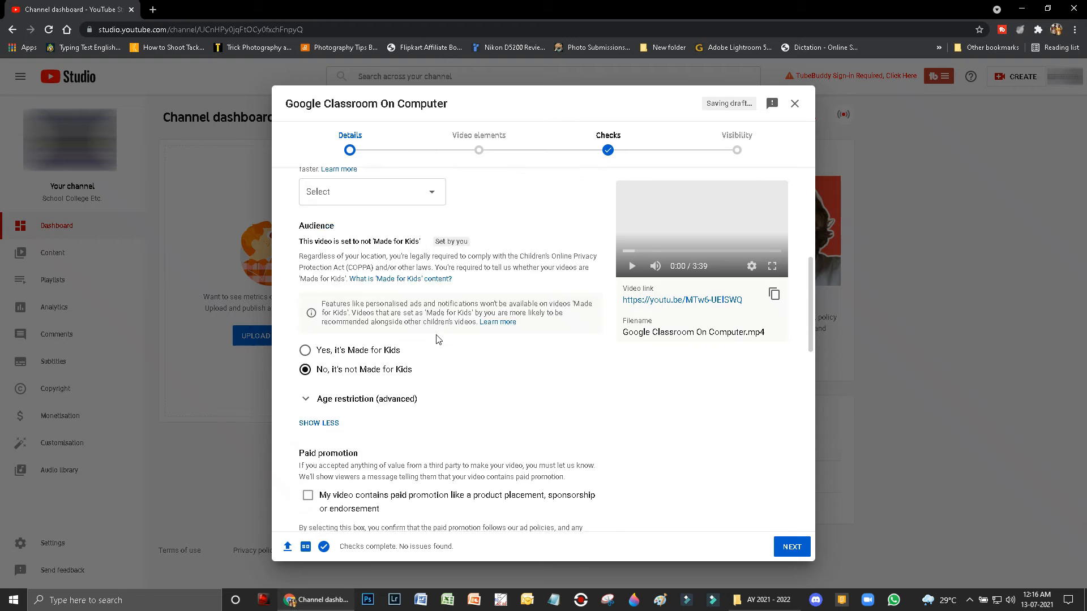
scroll(428, 320, "down", 5)
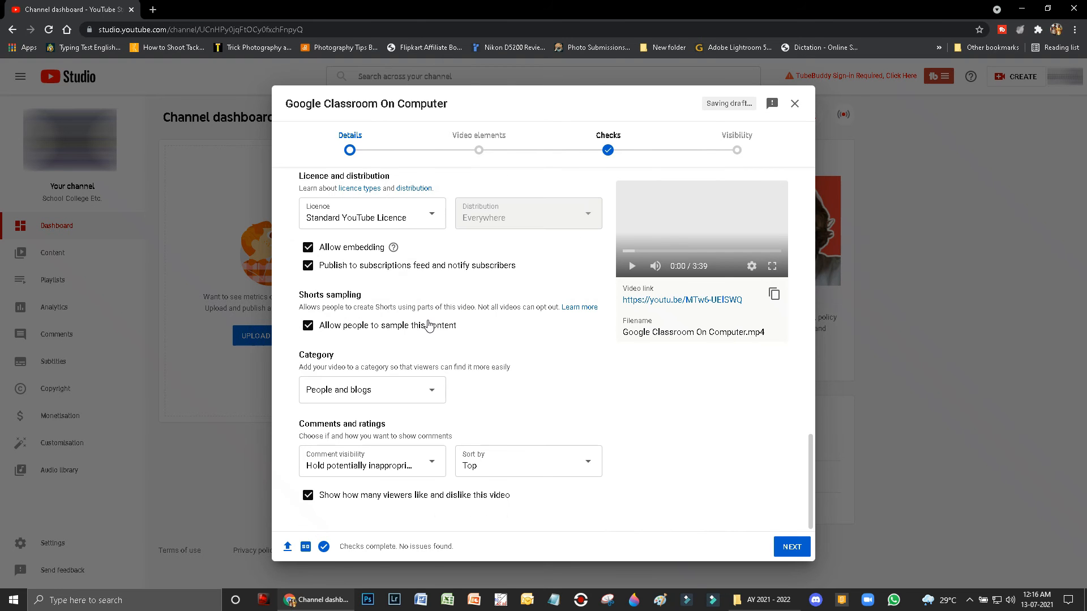
scroll(428, 325, "up", 15)
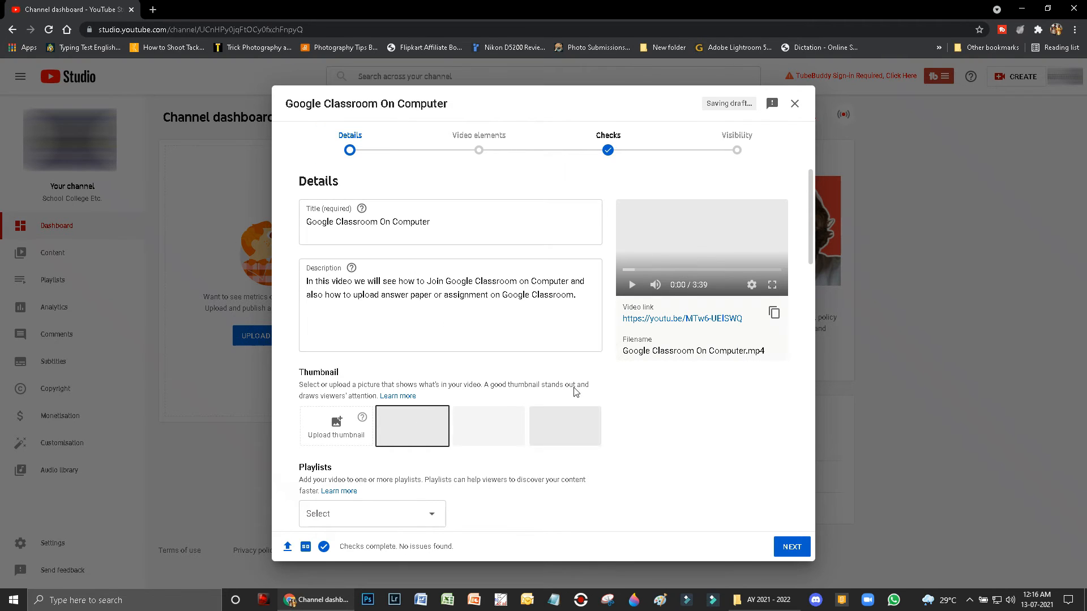
Proceed past the video elements without adding any, review the copyright check result and continue to the visibility settings
left_click(792, 548)
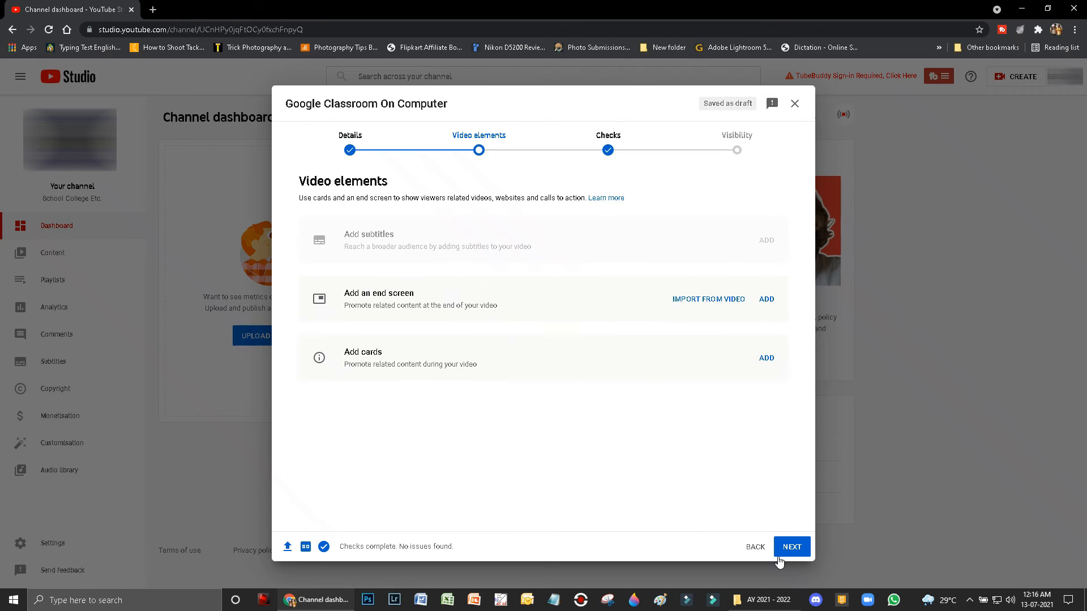
left_click(793, 545)
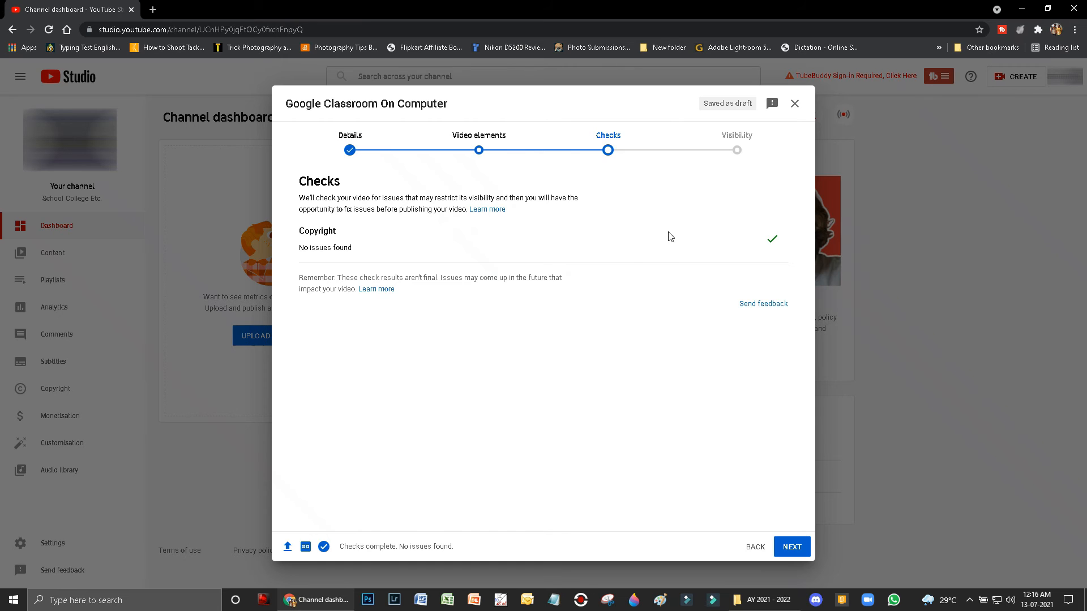
left_click_drag(332, 248, 365, 254)
double_click(315, 249)
left_click(352, 247)
left_click(792, 547)
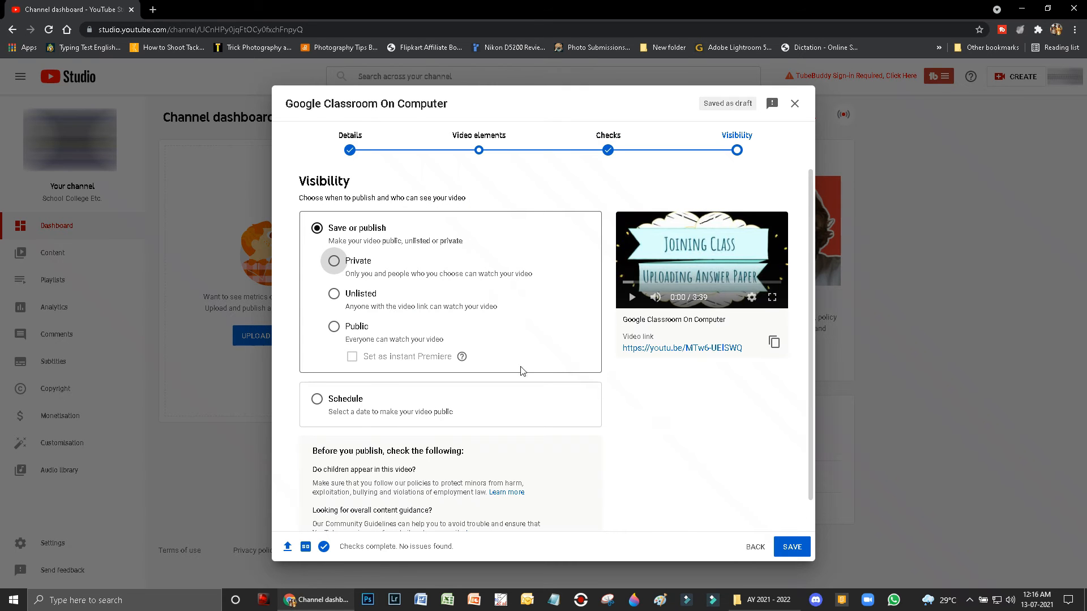
Set the video's visibility to Public as an instant Premiere, publish it and dismiss the sharing dialog
left_click(349, 327)
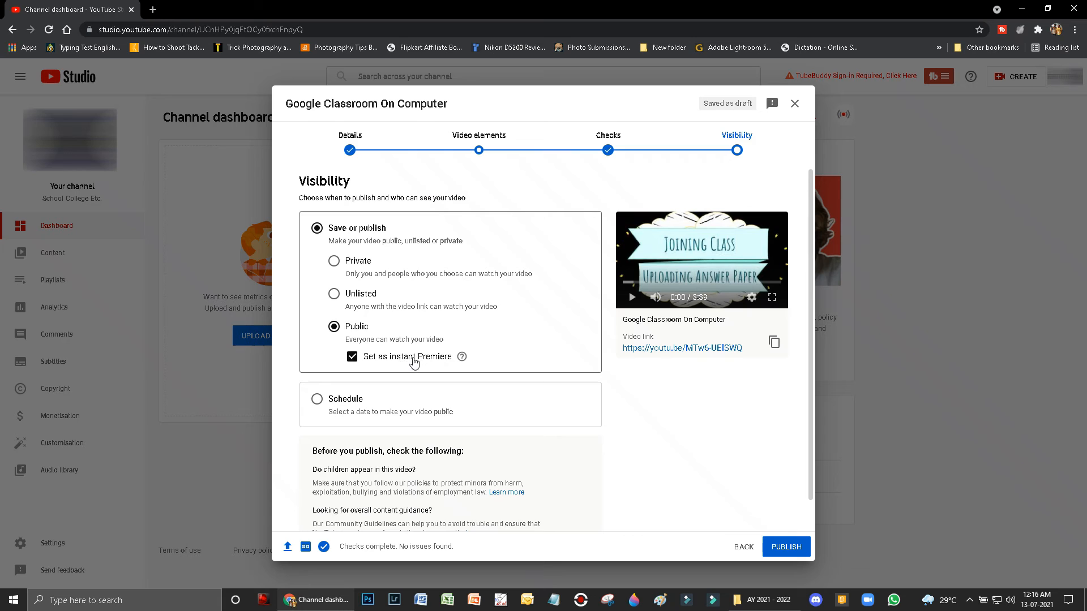
scroll(406, 377, "down", 1)
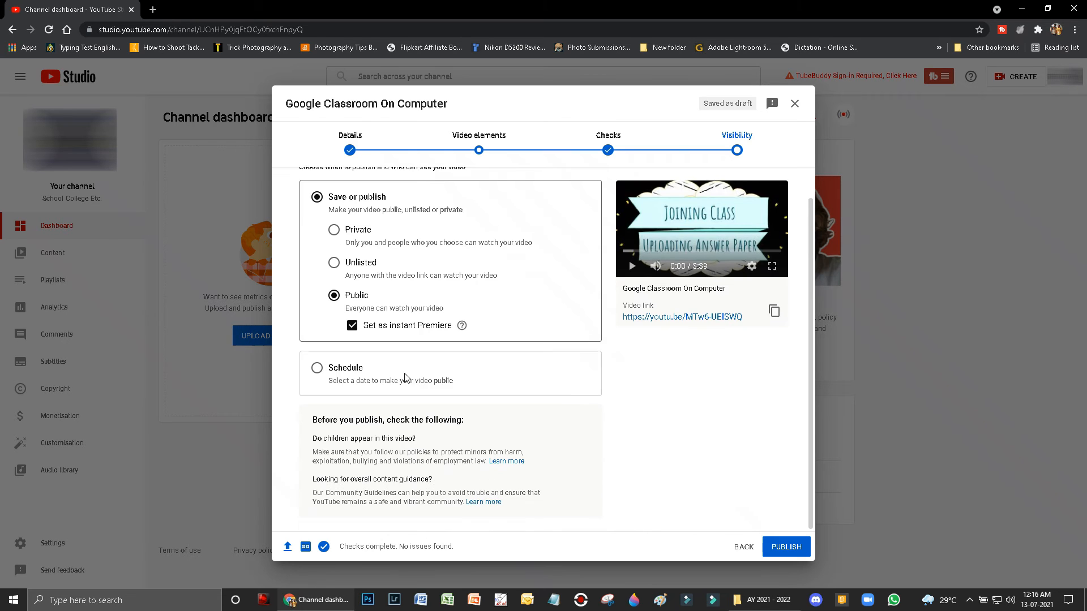
left_click(792, 554)
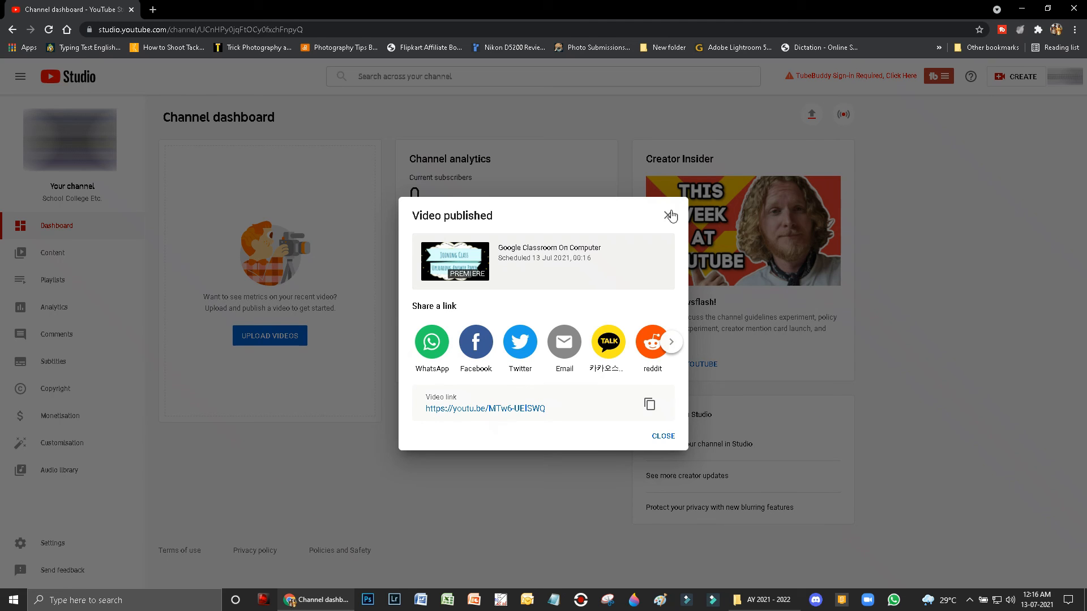
left_click(669, 215)
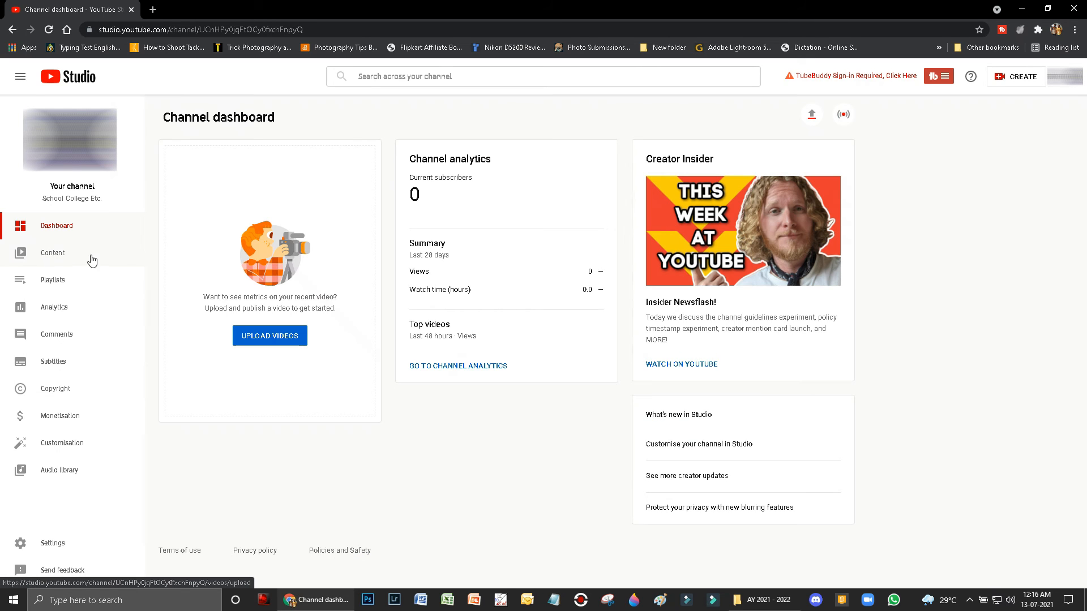
Open the channel content page and look through the live and uploaded videos
left_click(44, 258)
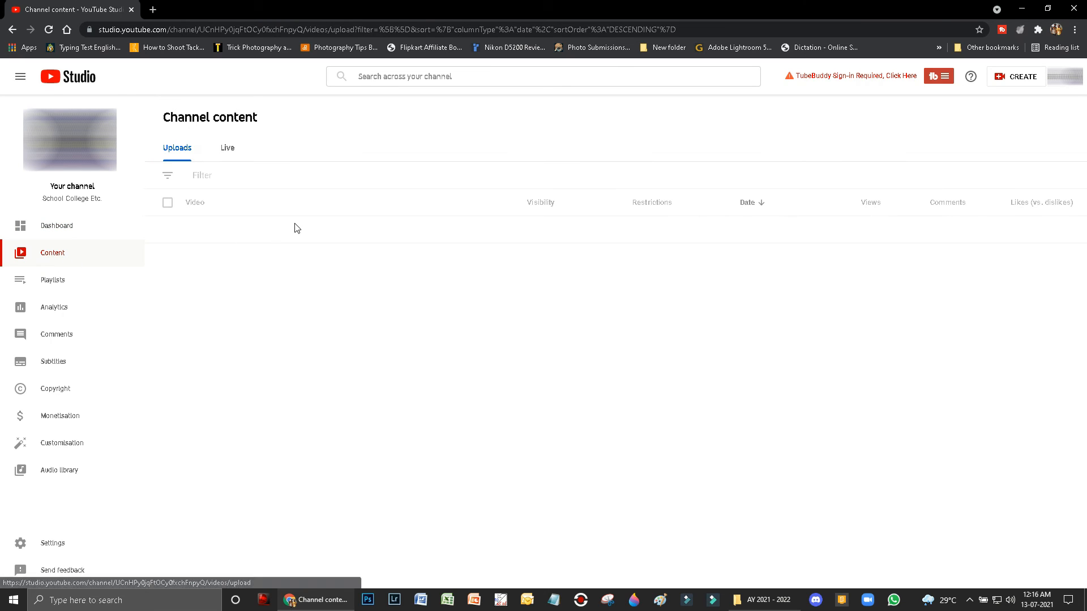
left_click(227, 151)
left_click(187, 156)
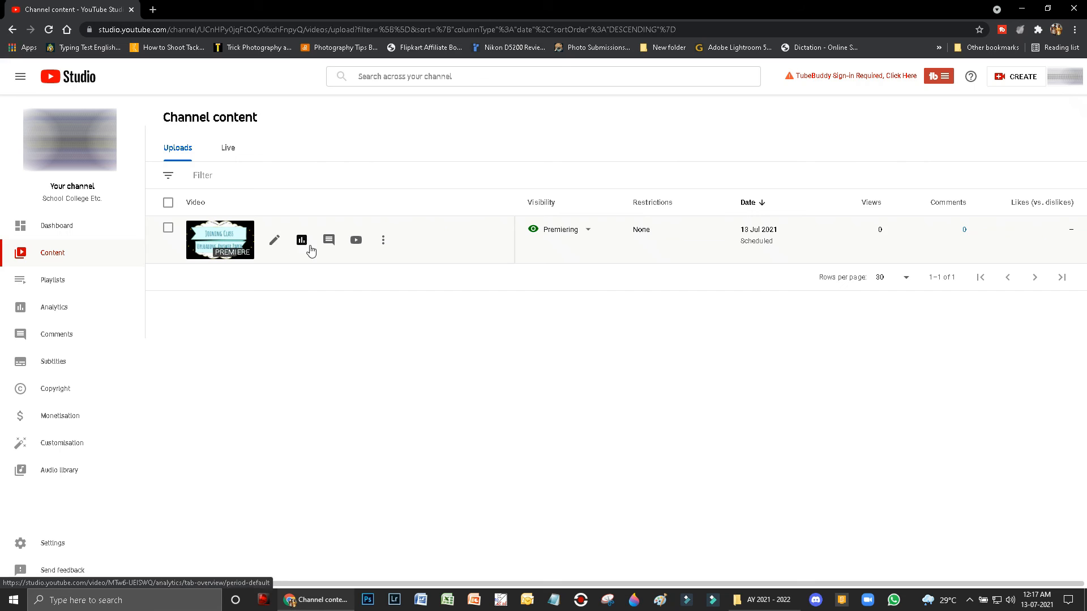
Copy the shareable link of the Google Classroom On Computer video and dismiss the Studio feature tips
left_click(383, 241)
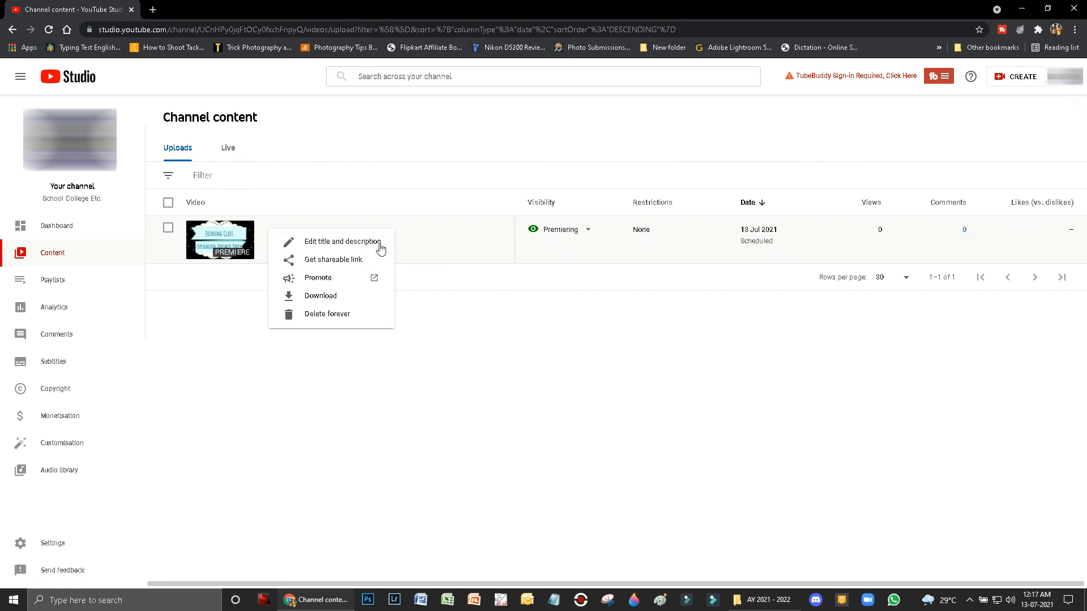
left_click(322, 262)
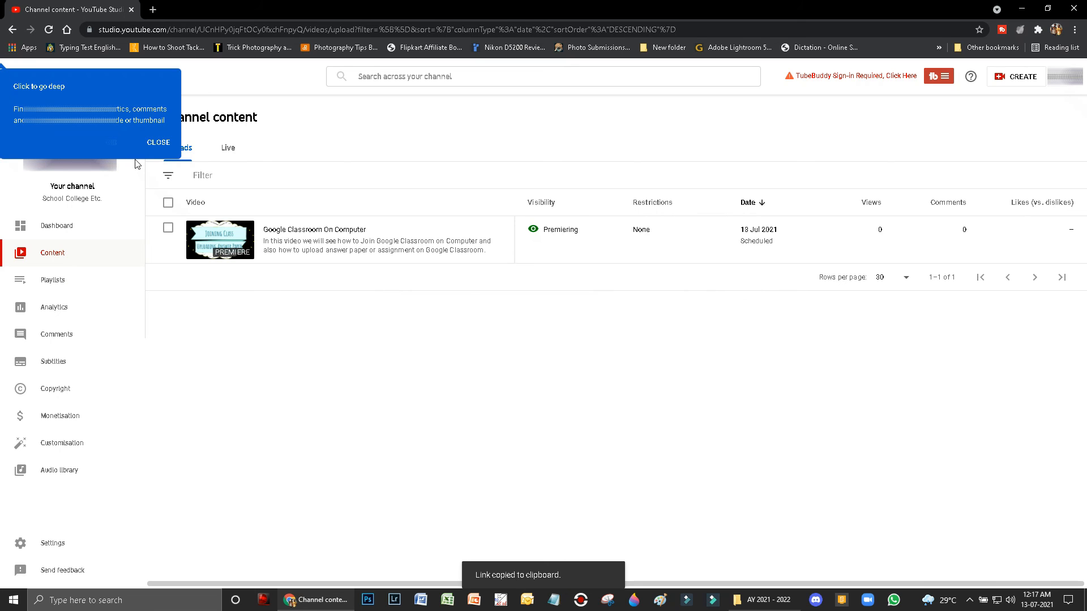
left_click(159, 149)
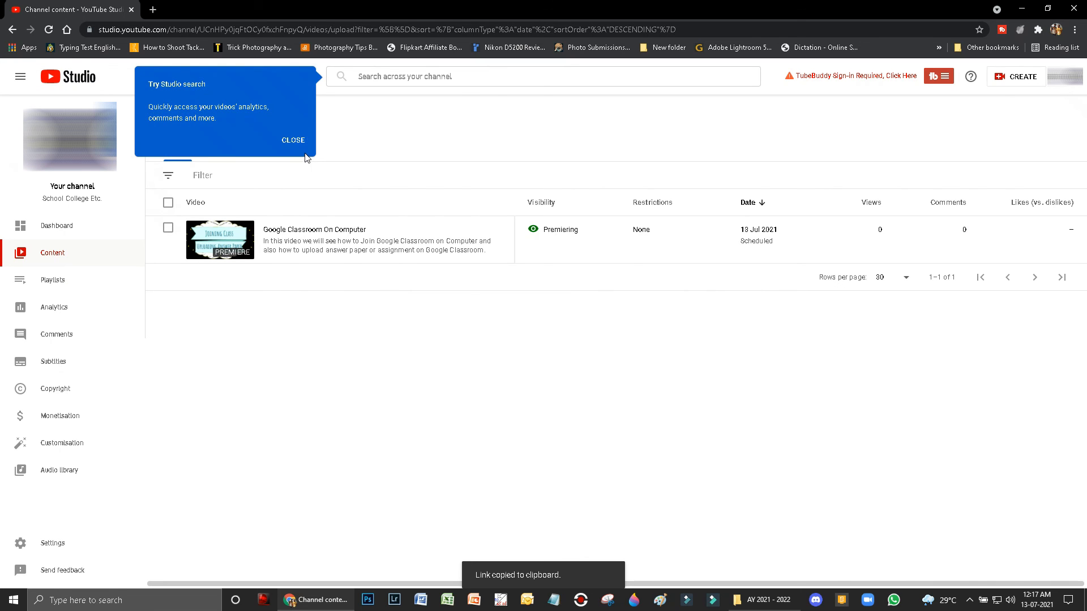
left_click(294, 141)
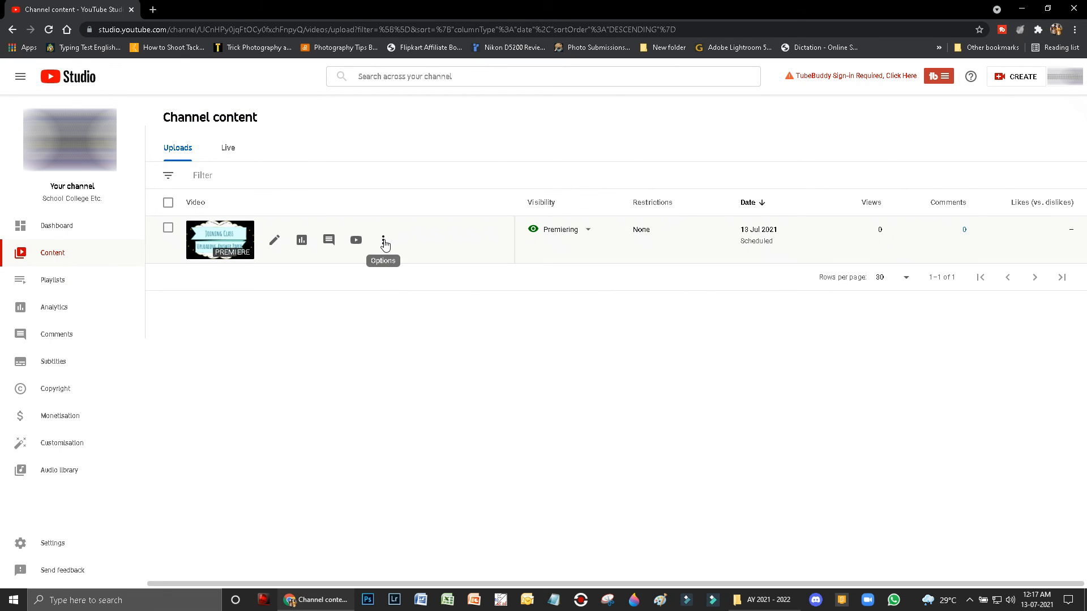
left_click(383, 239)
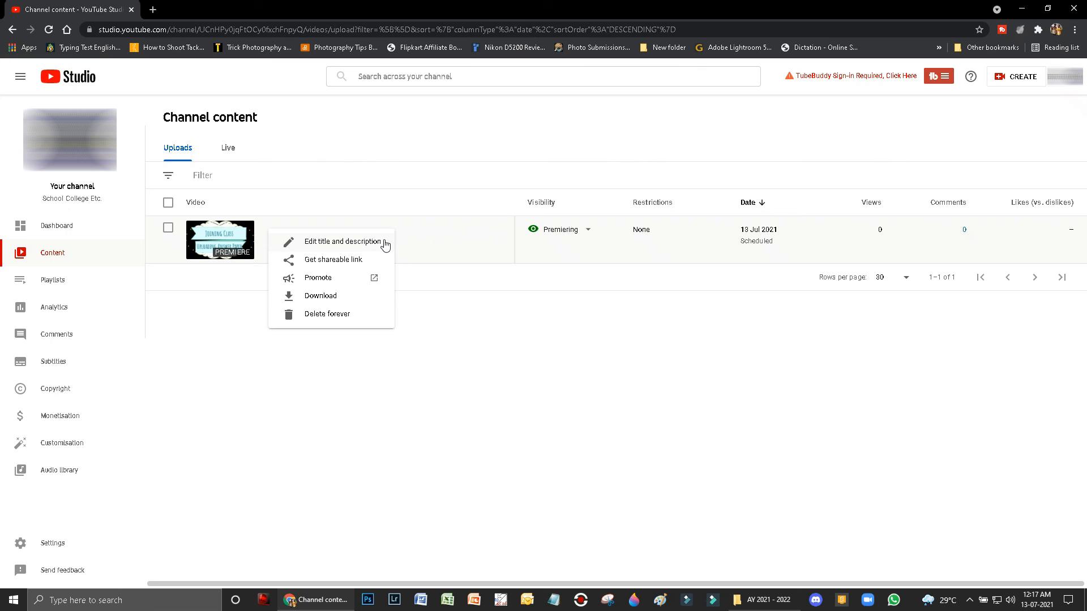
left_click(319, 261)
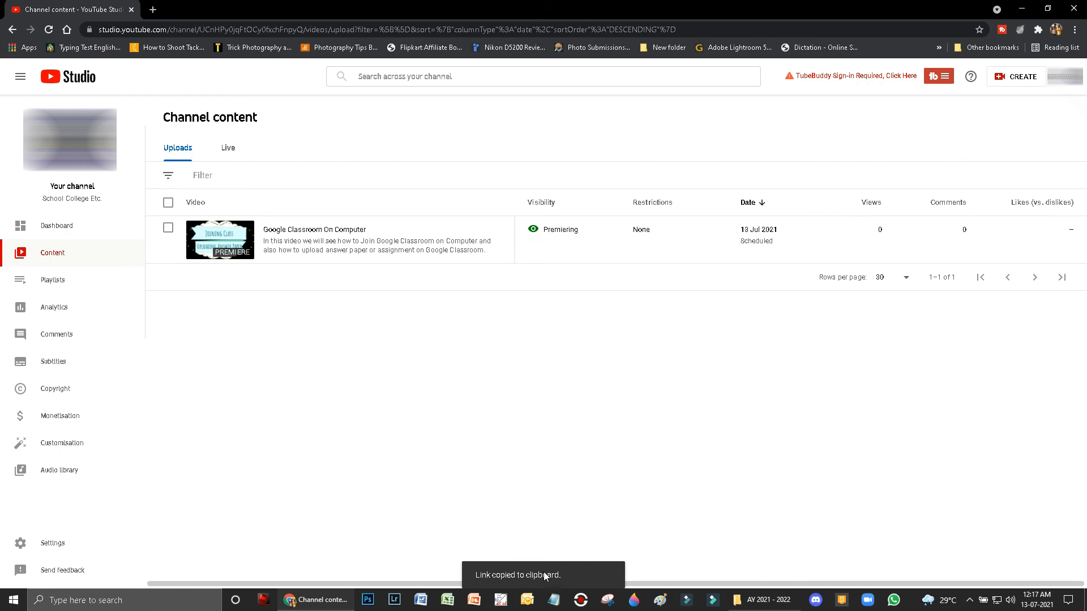
left_click_drag(544, 576, 494, 575)
left_click(539, 483)
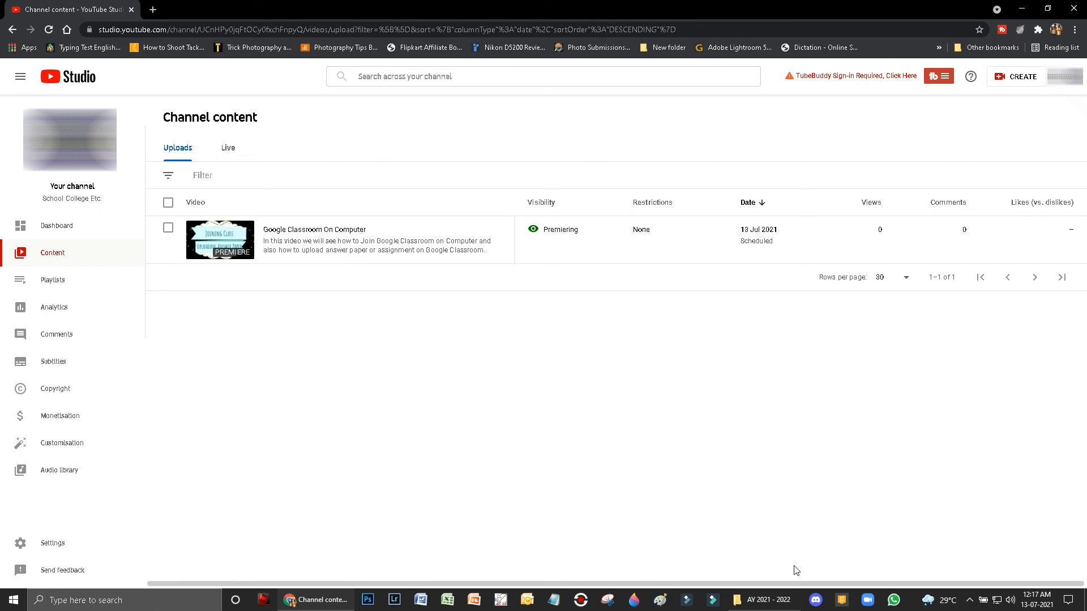